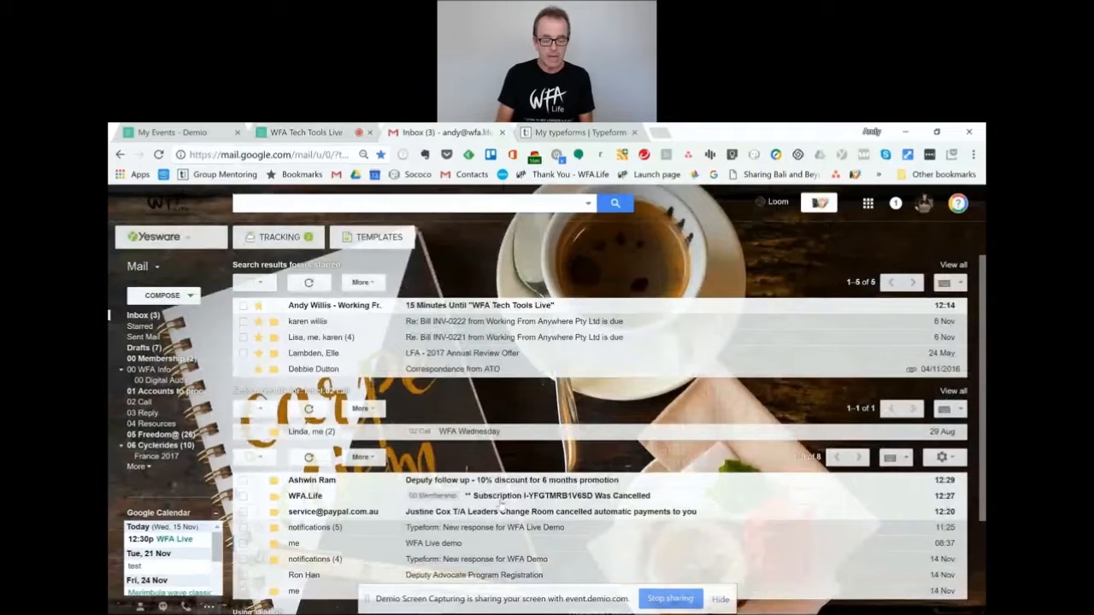
Open the 'WFA Live demo' email in Gmail and follow its link to the WFA Live Demo form.
left_click(449, 546)
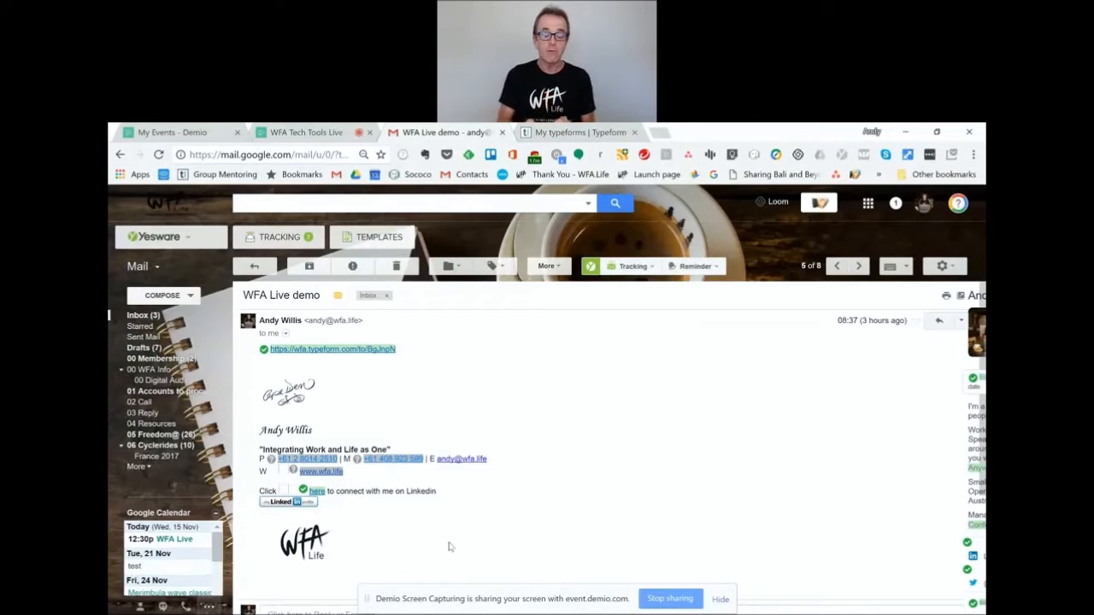
left_click(352, 351)
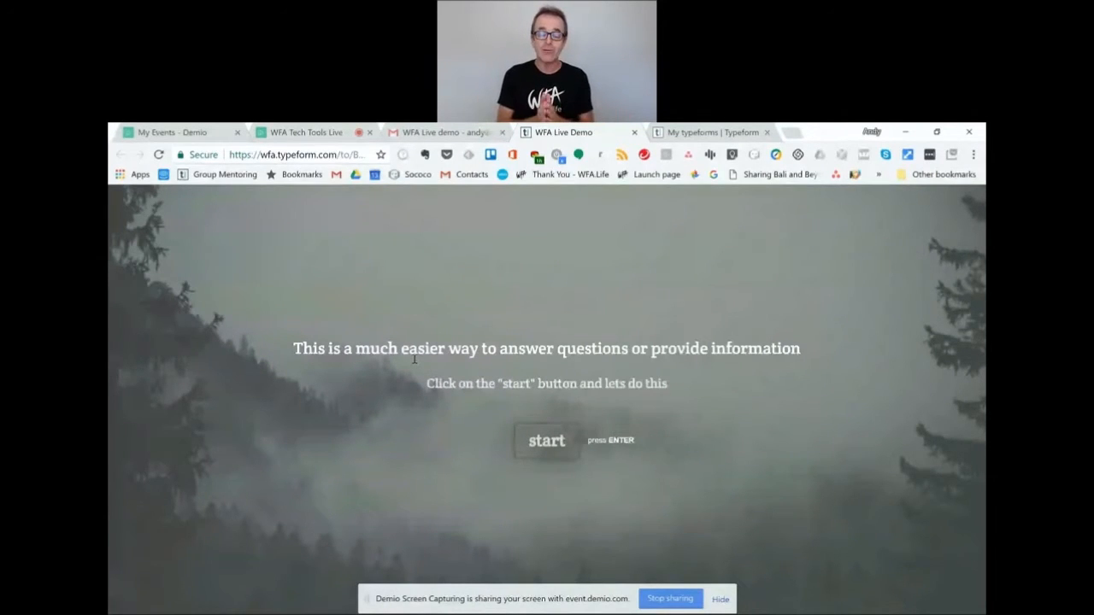
Start the form and answer with the respondent's first name and e-mail address.
left_click(553, 441)
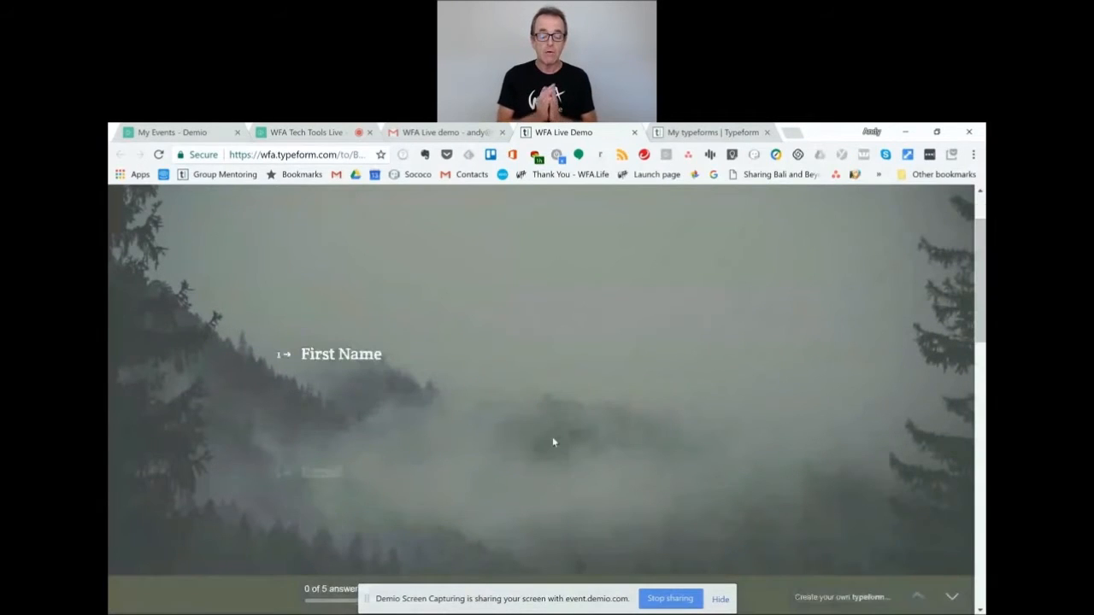
type("andy")
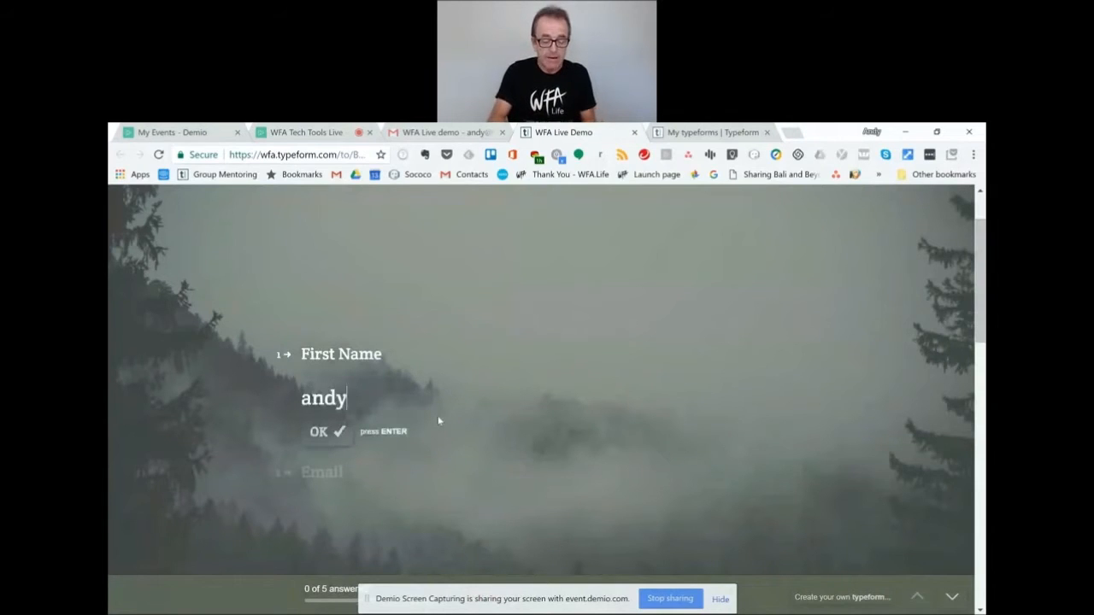
key("Return")
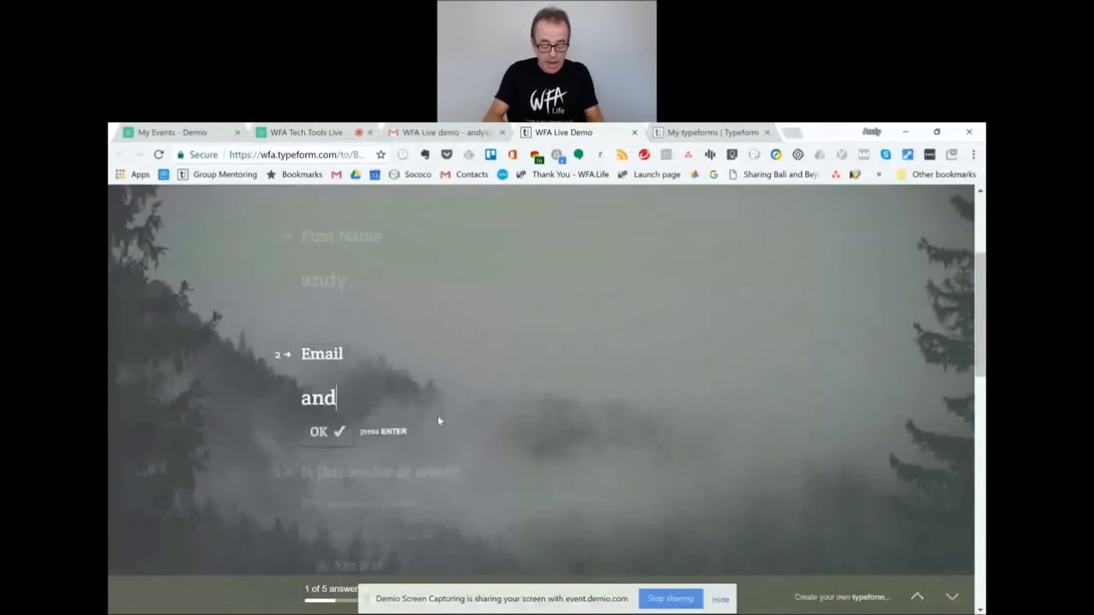
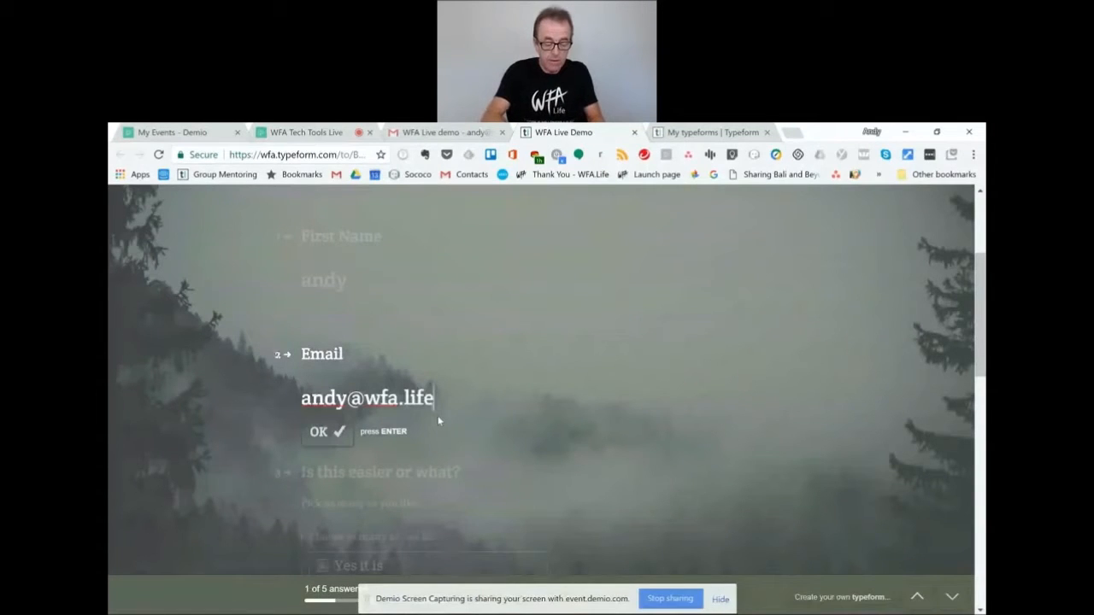
key("Return")
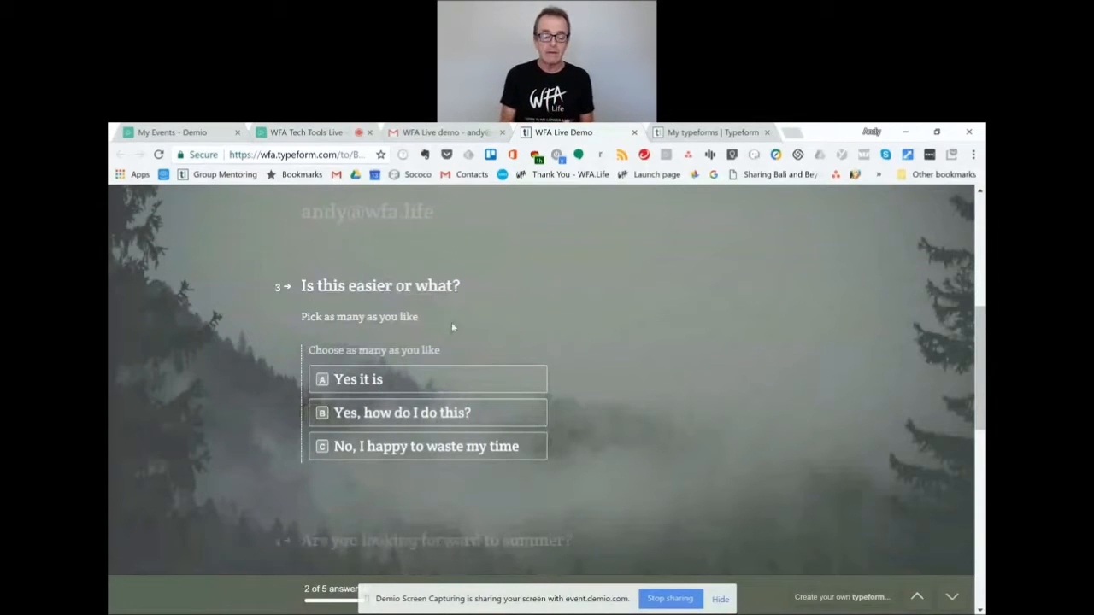
Tick 'Yes it is' and 'Yes, how do I do this?' on question 3 and confirm.
left_click(462, 382)
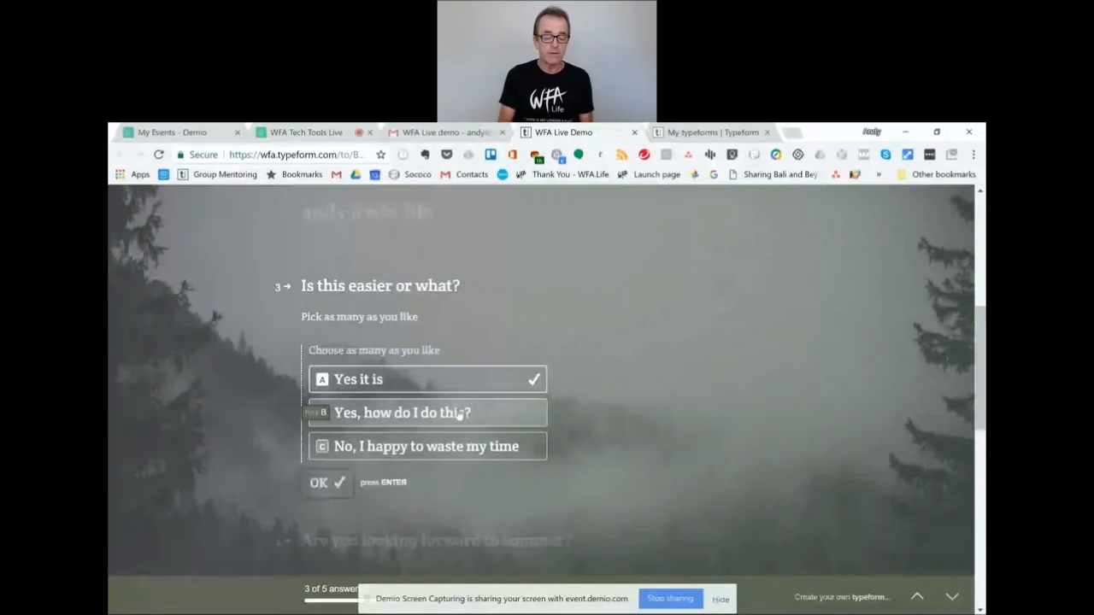
left_click(460, 416)
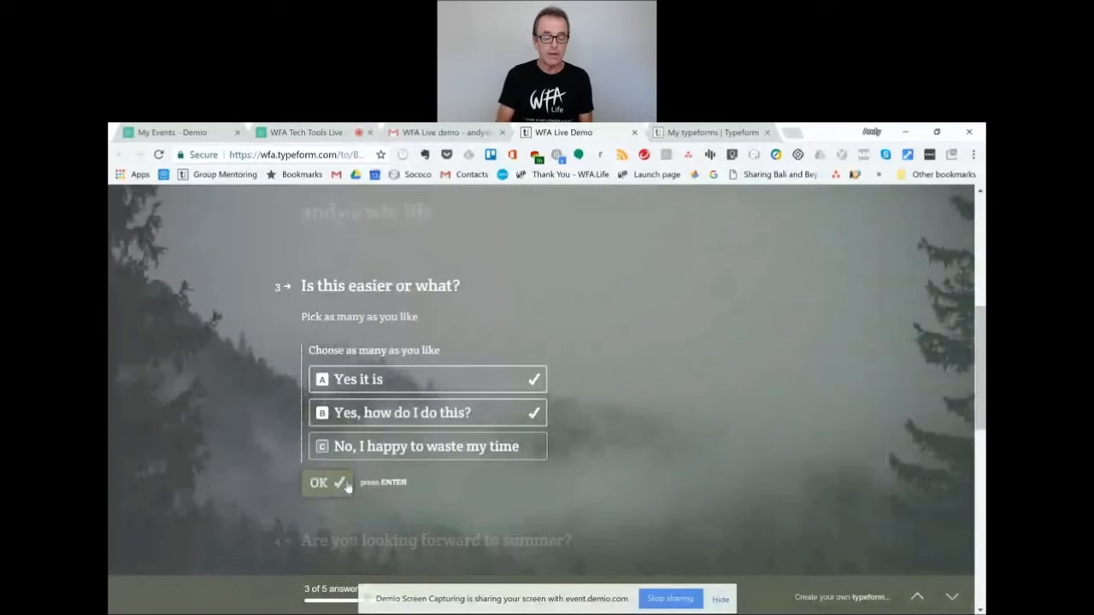
left_click(327, 483)
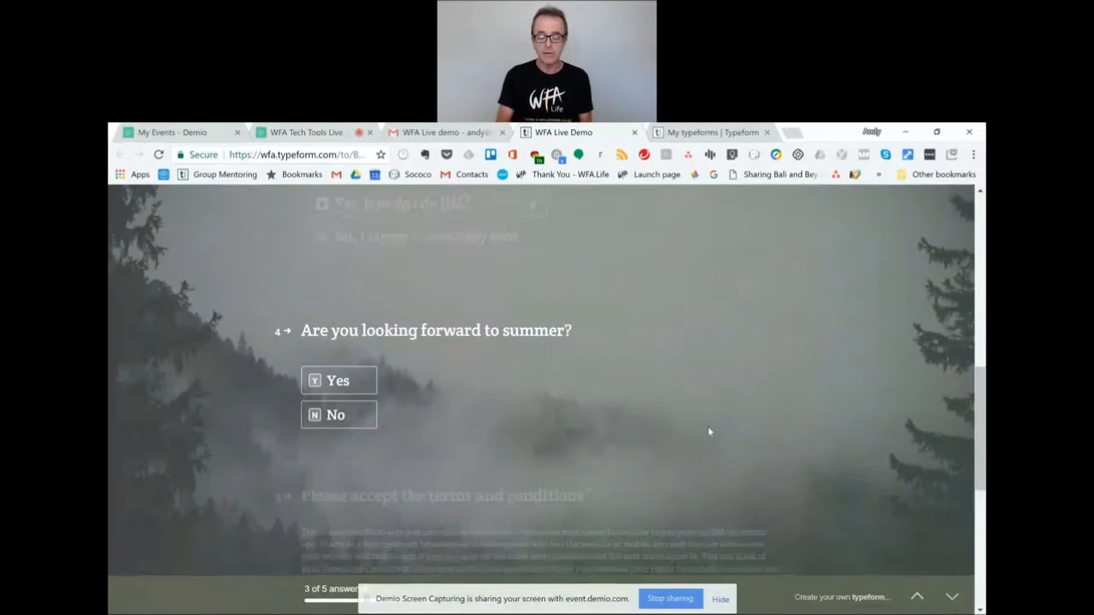
Step back to the Email question, then forward again to the summer question.
left_click(919, 596)
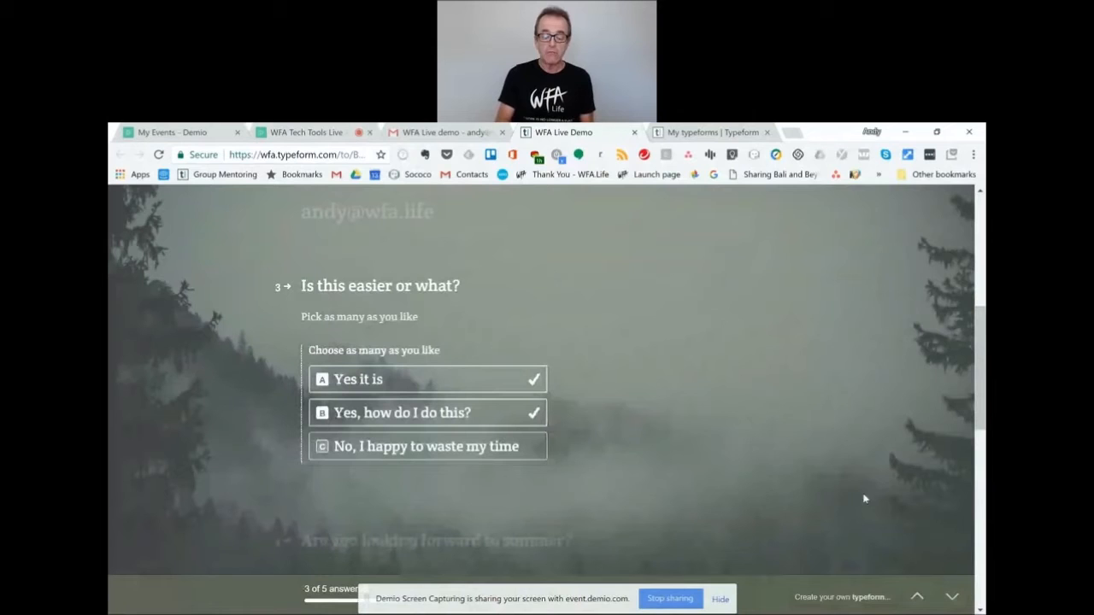
left_click(917, 599)
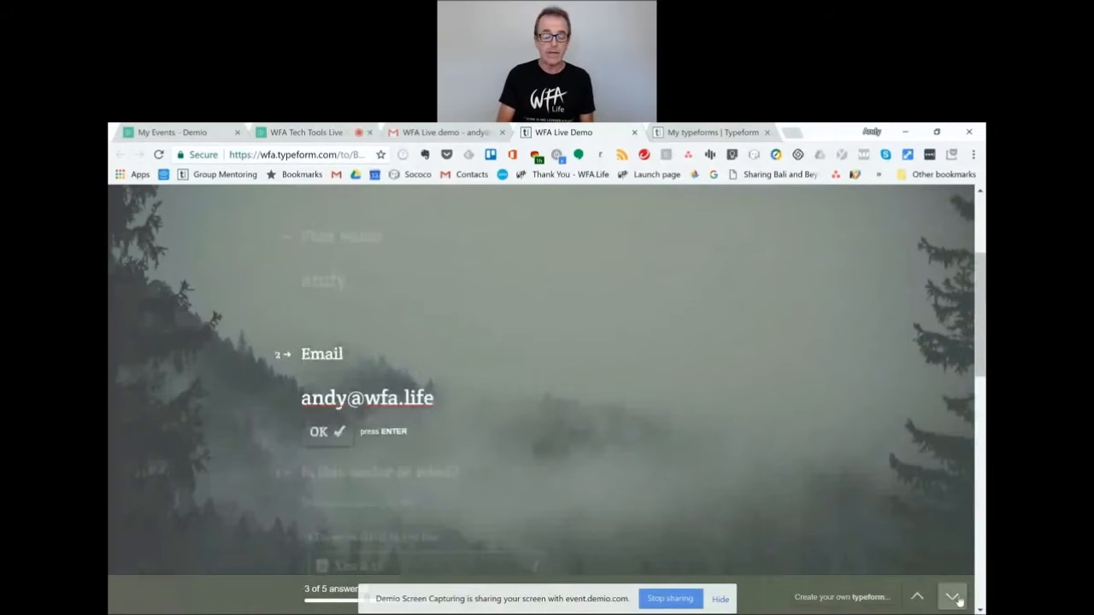
left_click(956, 599)
left_click(956, 598)
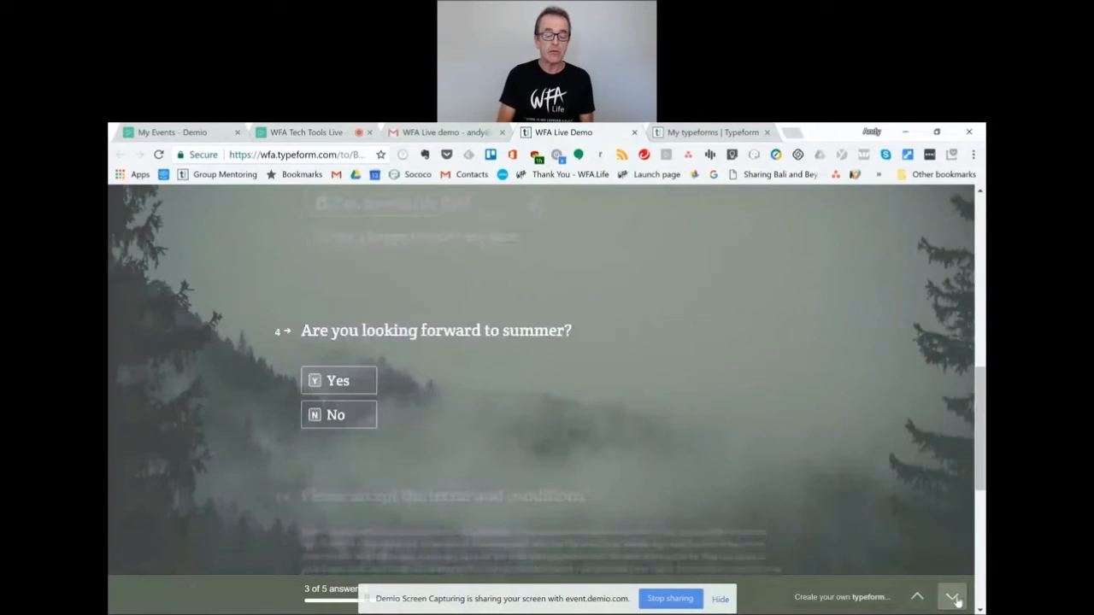
Answer Yes, accept the terms and conditions, and submit the form.
left_click(347, 387)
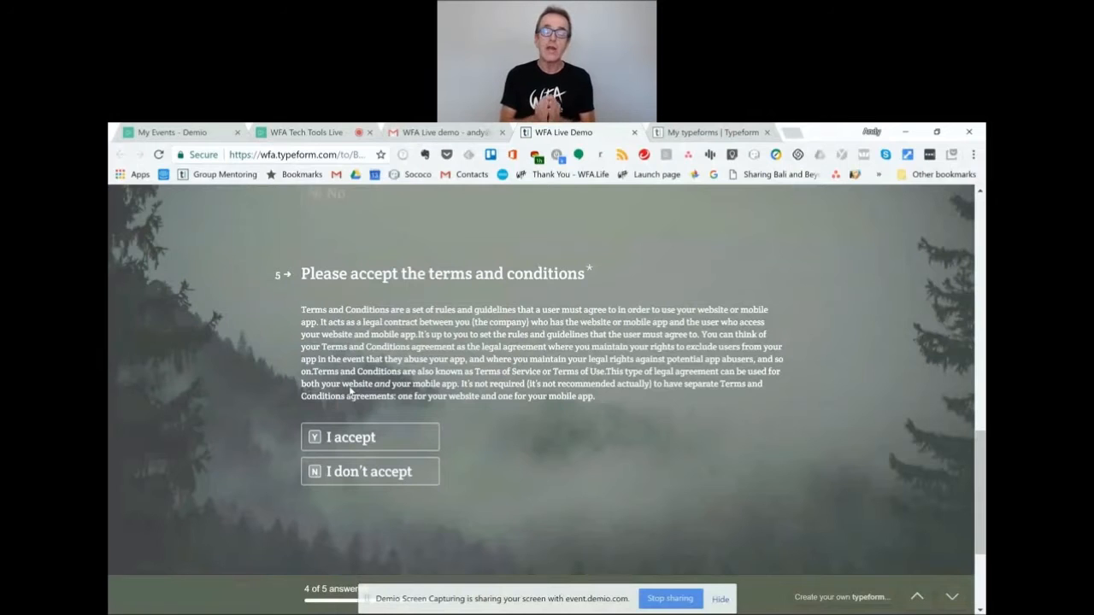
left_click(353, 438)
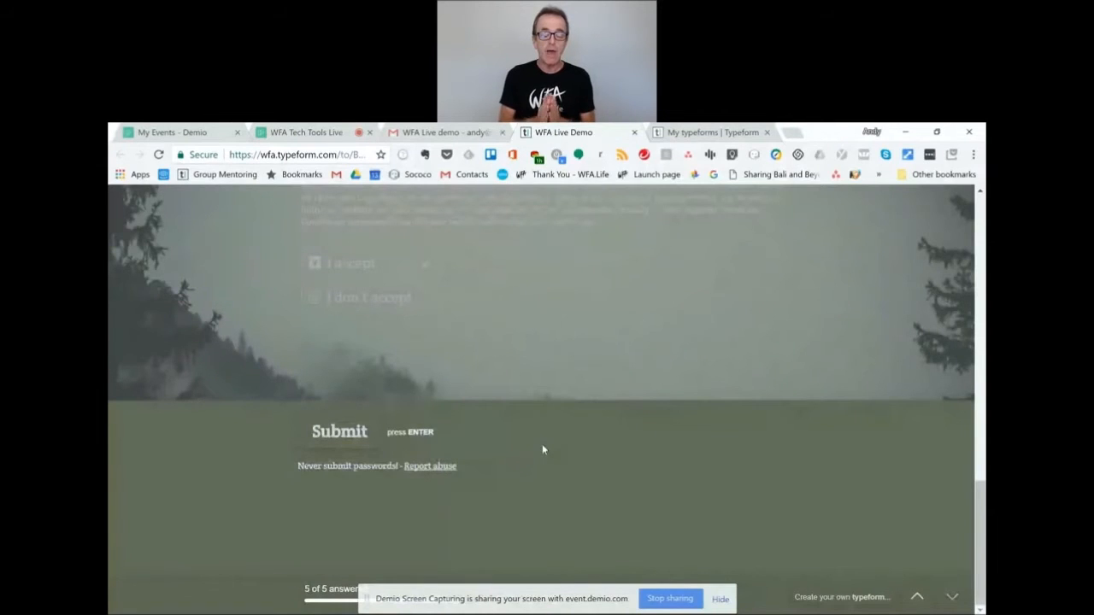
left_click(339, 431)
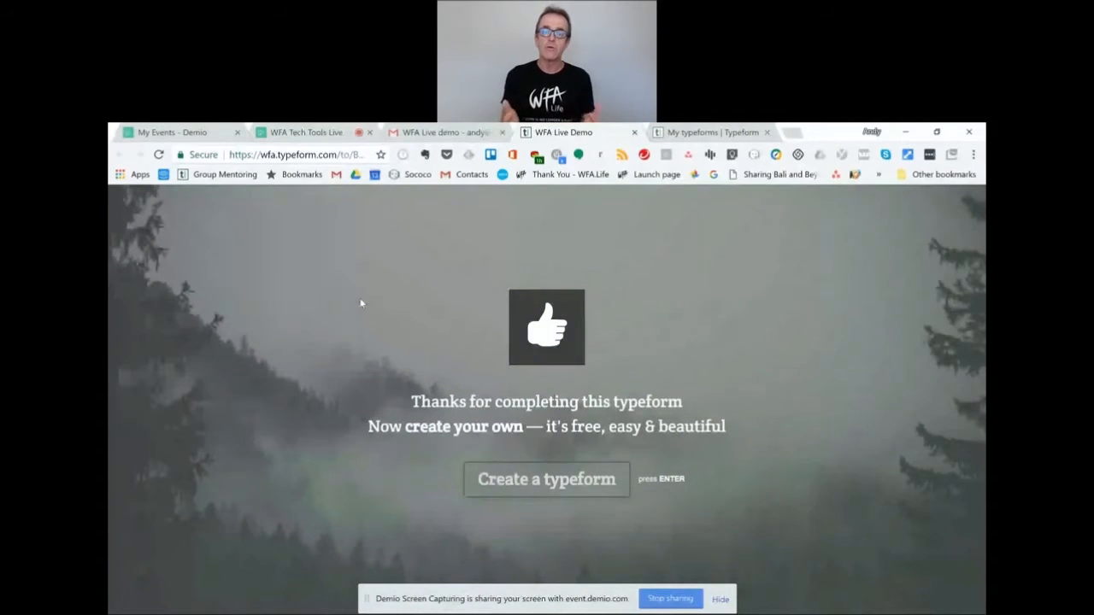
Go to My typeforms and start creating a new typeform.
left_click(714, 135)
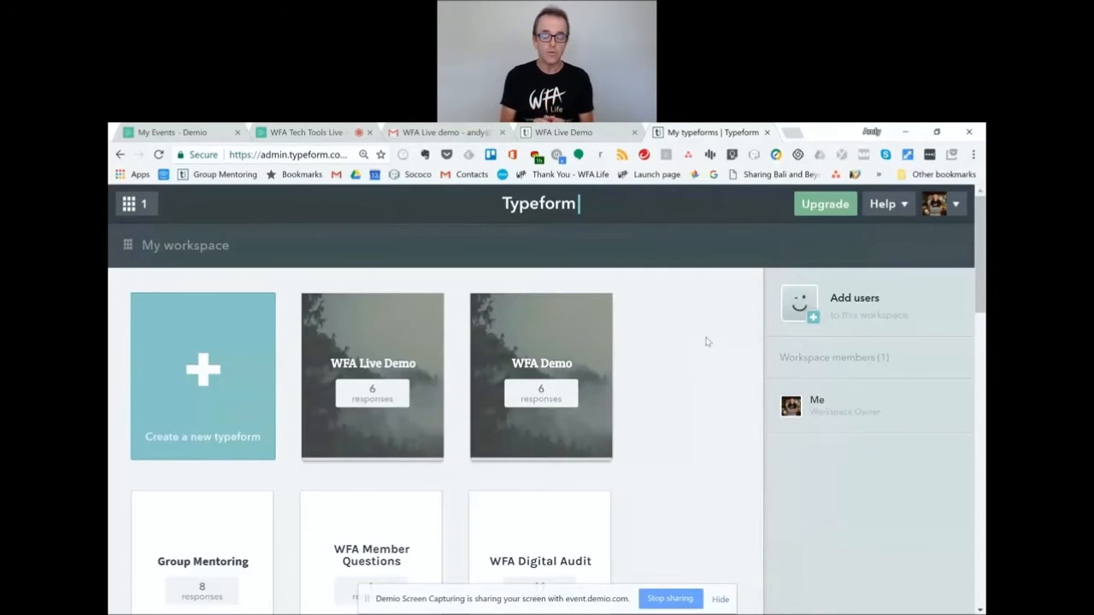
left_click(206, 374)
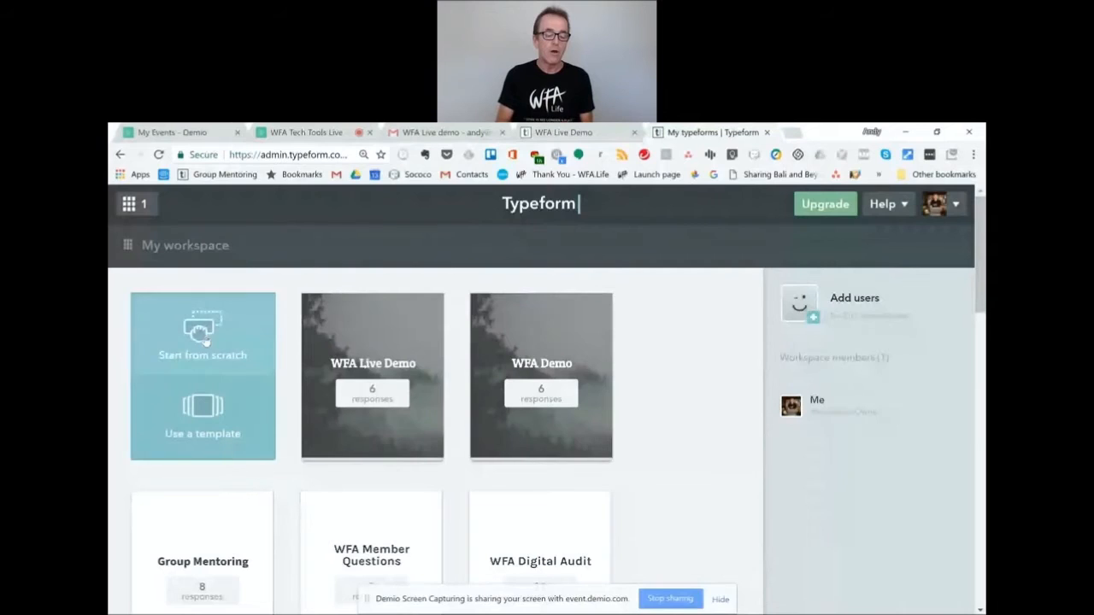
Create a new form from scratch named 'Form' and start building it.
left_click(203, 338)
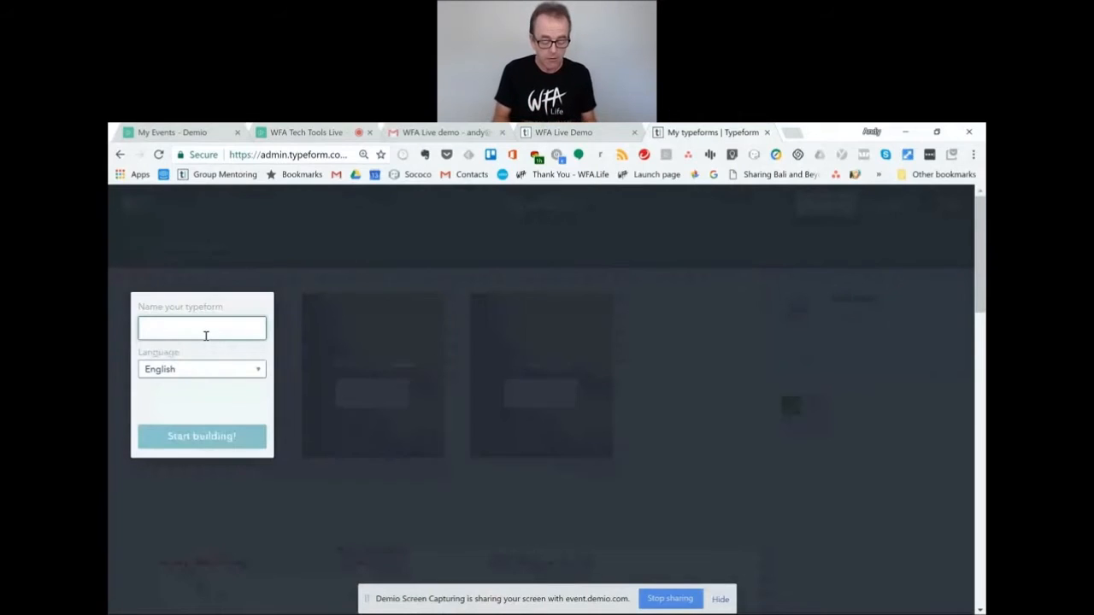
type("T")
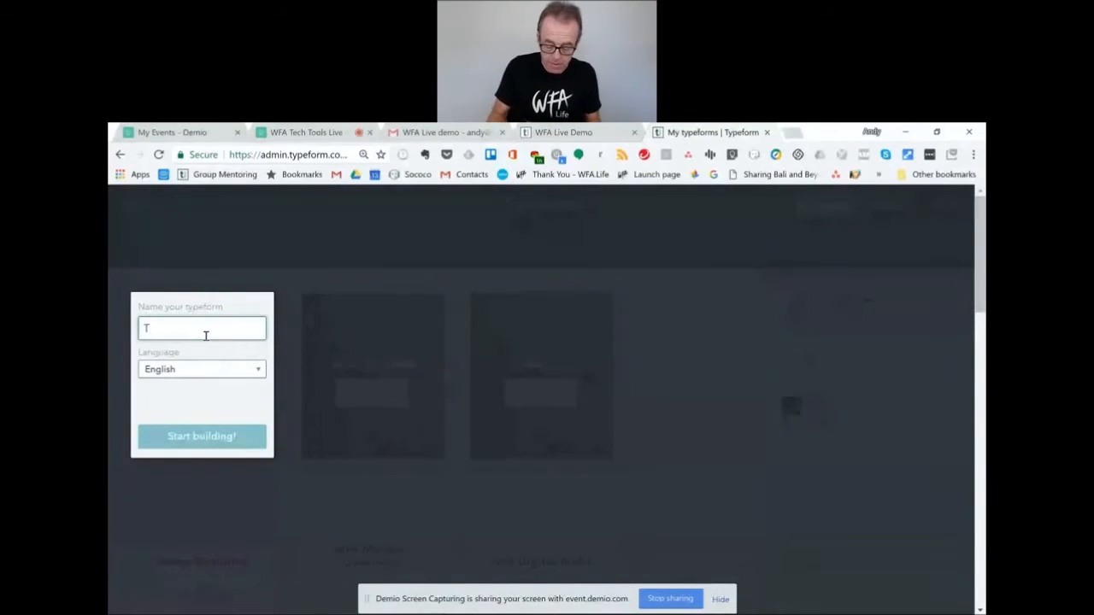
key("BackSpace")
type("Form")
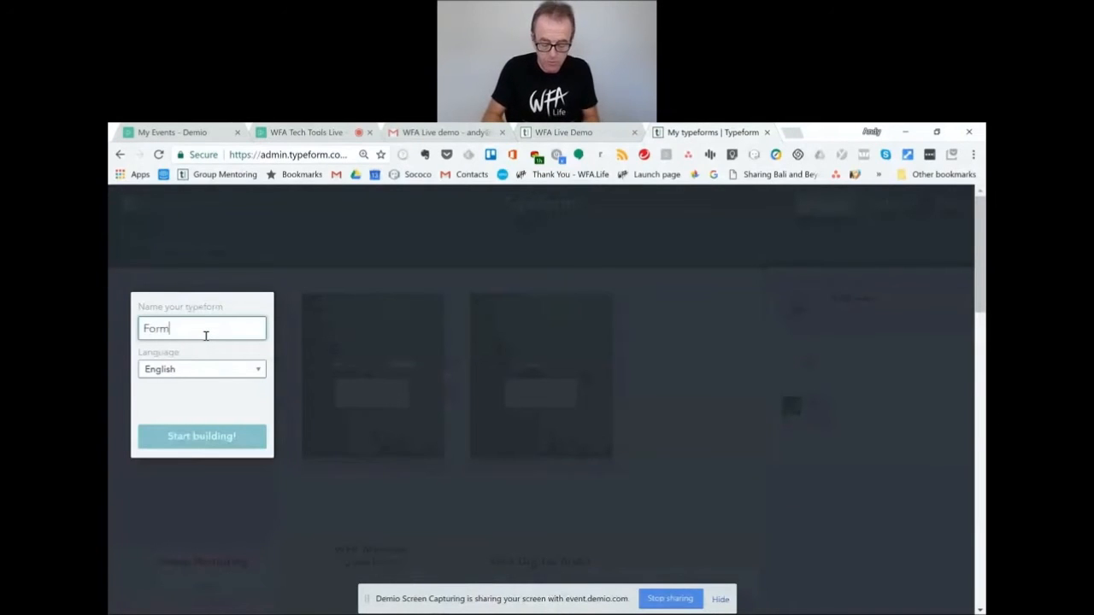
left_click(203, 441)
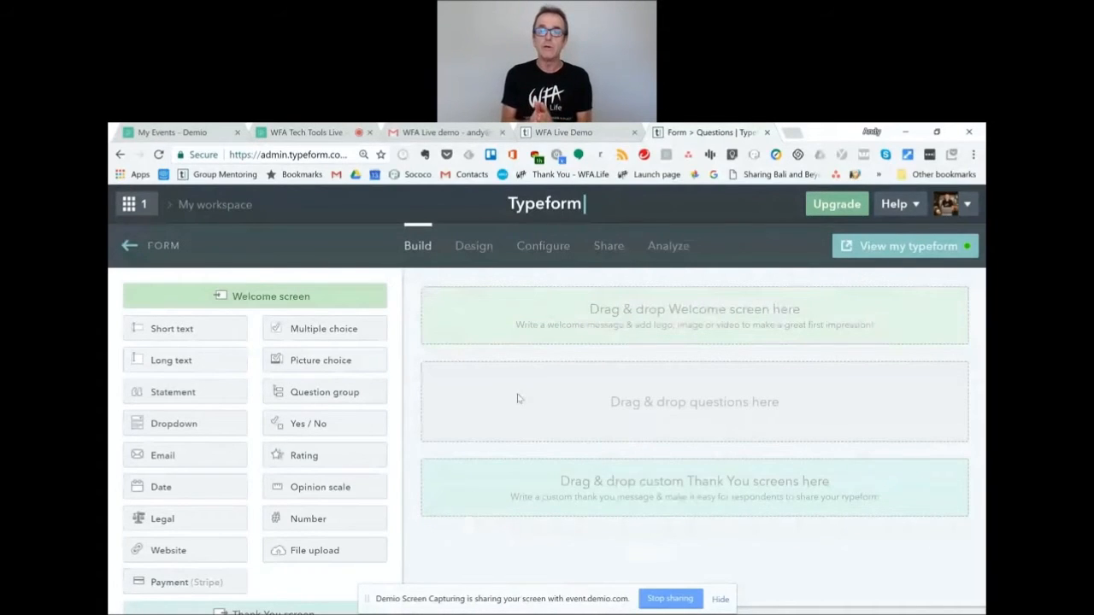
Add a welcome screen titled 'This is my form'.
left_click(253, 301)
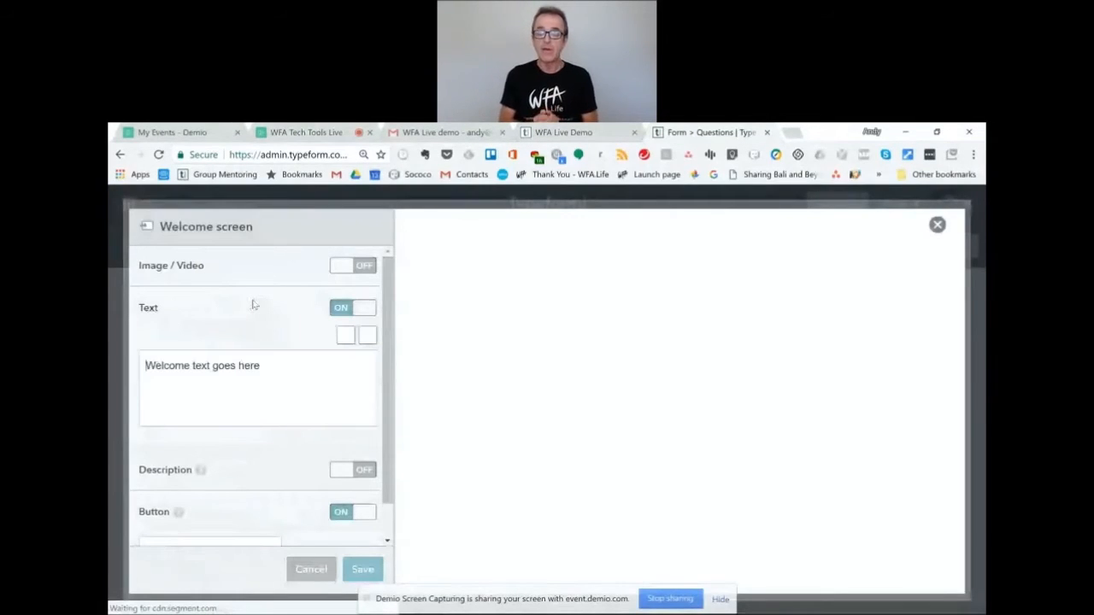
left_click(273, 374)
key("BackSpace")
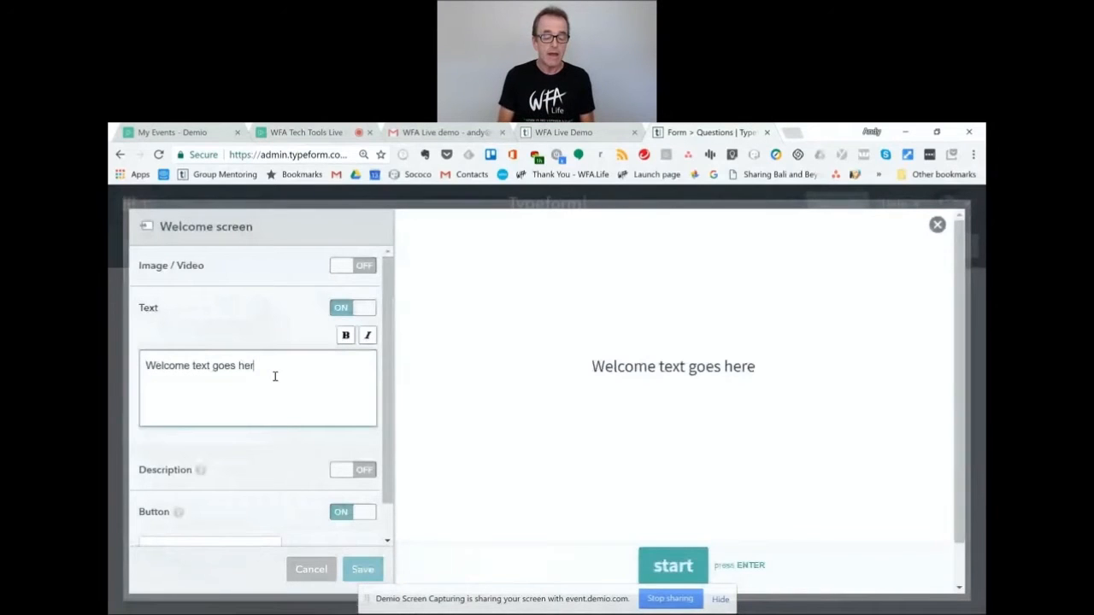
key("BackSpace")
key("BackSpace")
key("BackSpace")
key("BackSpace")
key("BackSpace")
key("BackSpace")
key("BackSpace")
key("BackSpace")
key("BackSpace")
key("BackSpace")
key("BackSpace")
key("BackSpace")
key("BackSpace")
key("BackSpace")
key("BackSpace")
key("BackSpace")
key("BackSpace")
key("BackSpace")
key("BackSpace")
key("BackSpace")
key("BackSpace")
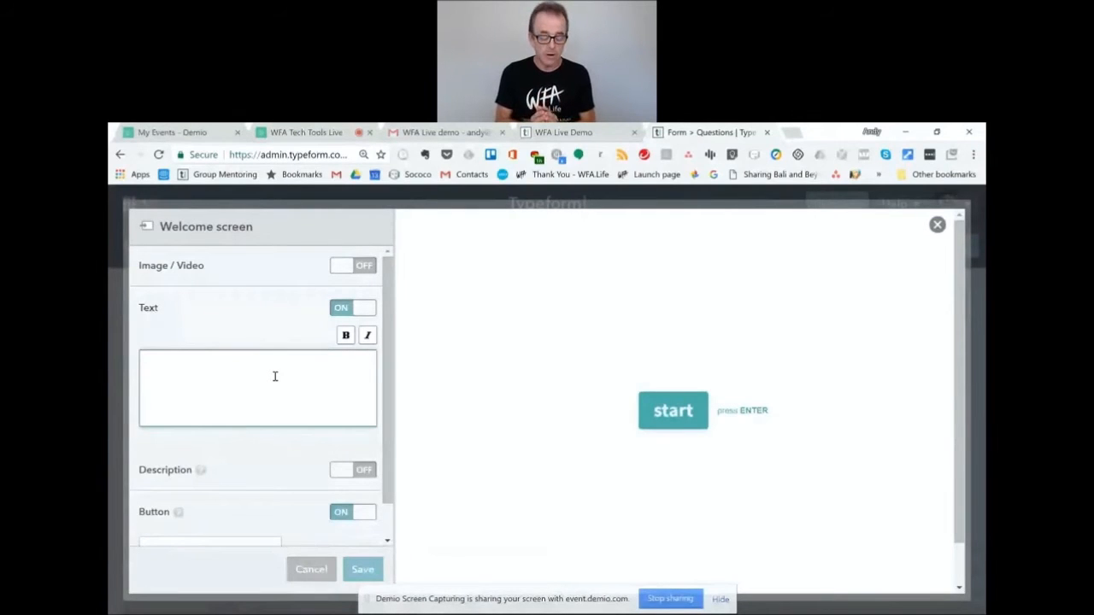
type("Th")
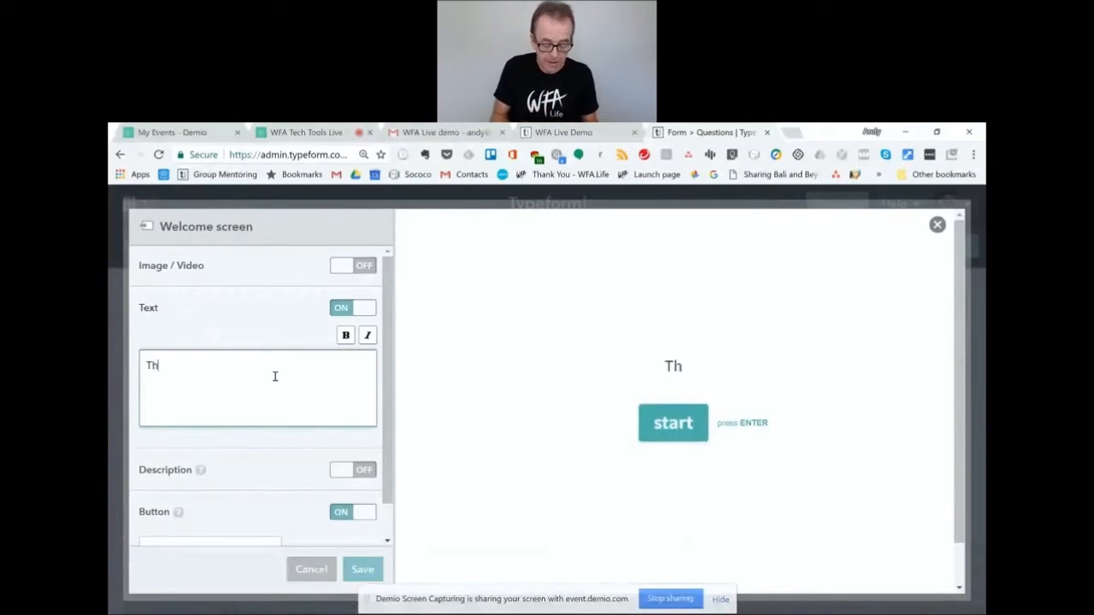
type("is is my form")
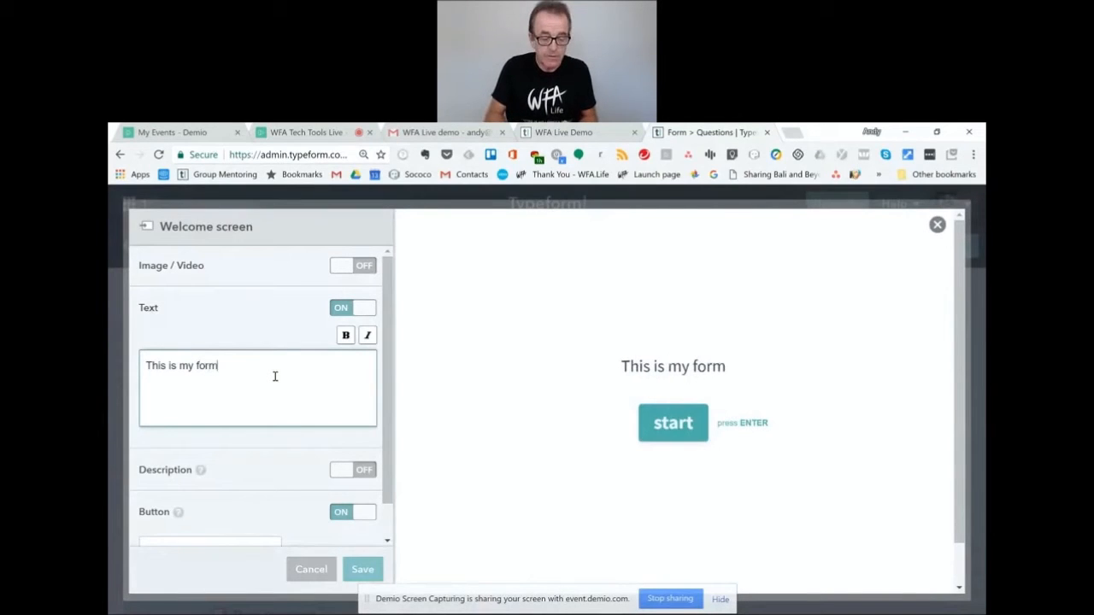
Add the description 'description', relabel the button 'begin', and save the welcome screen.
left_click(354, 471)
scroll(387, 432, "down", 1)
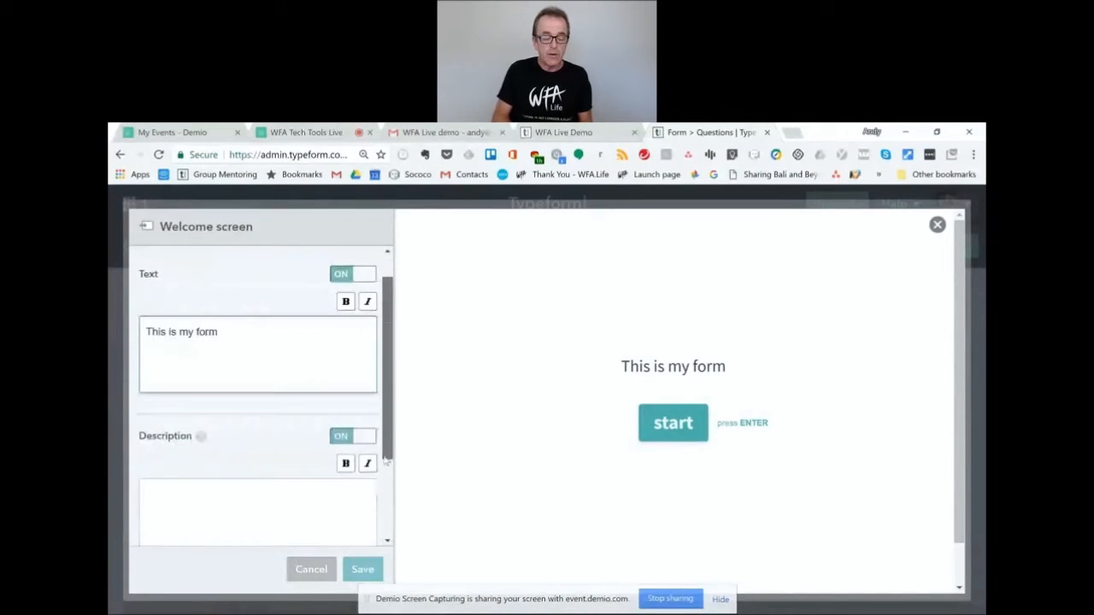
left_click(222, 506)
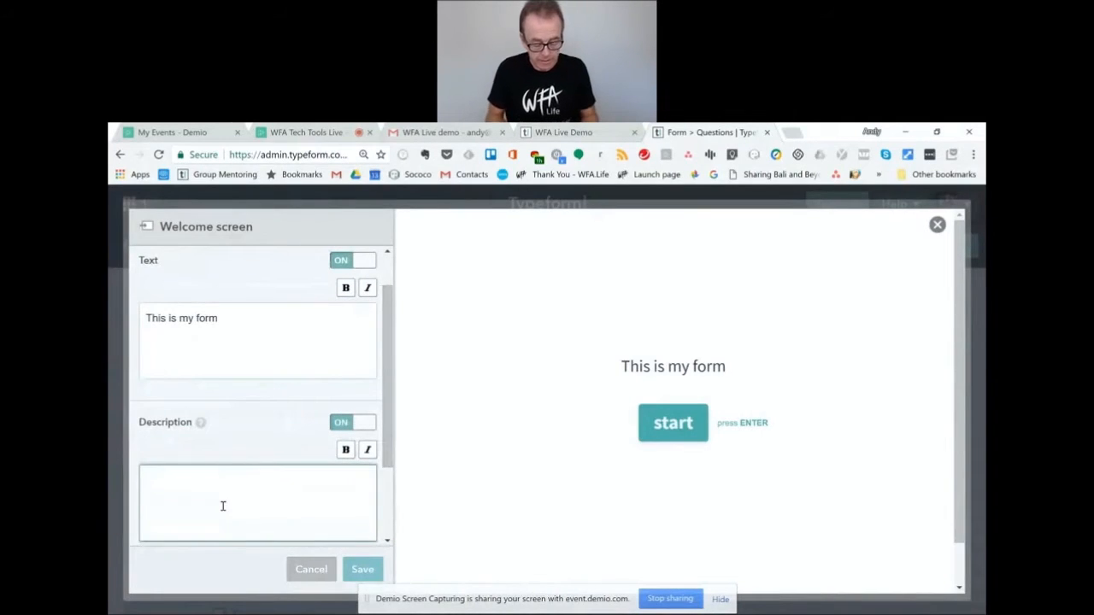
type("description")
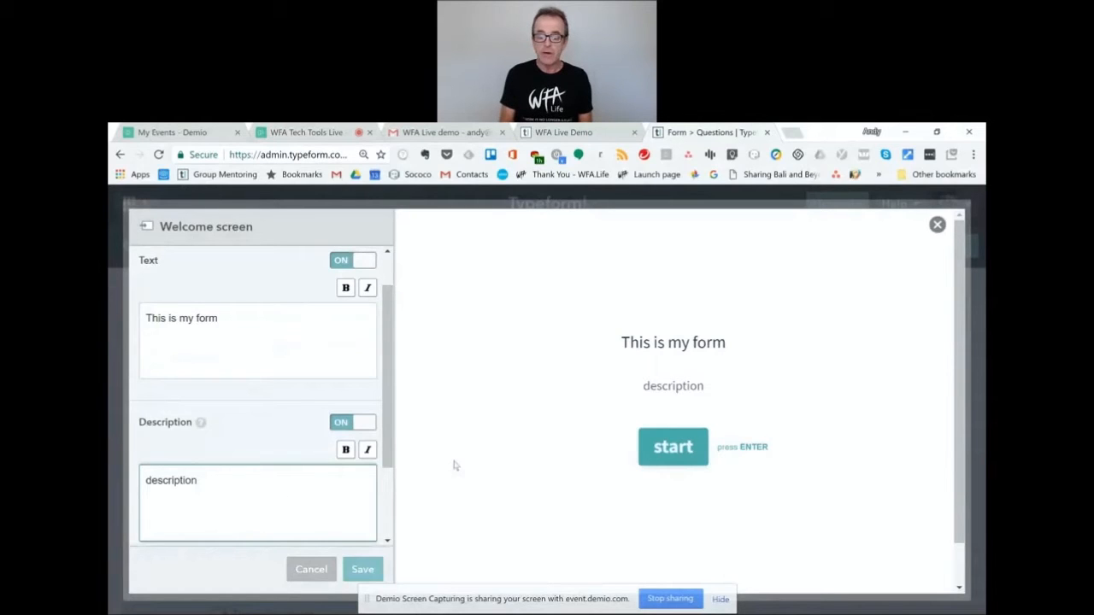
left_click_drag(396, 460, 393, 528)
double_click(195, 512)
type("be")
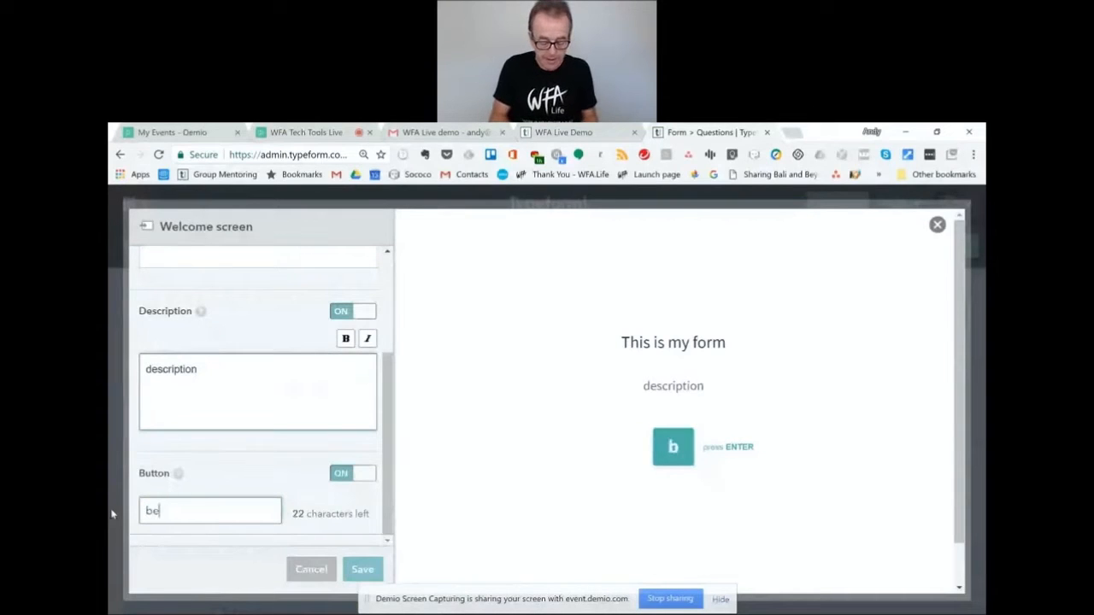
type("gin")
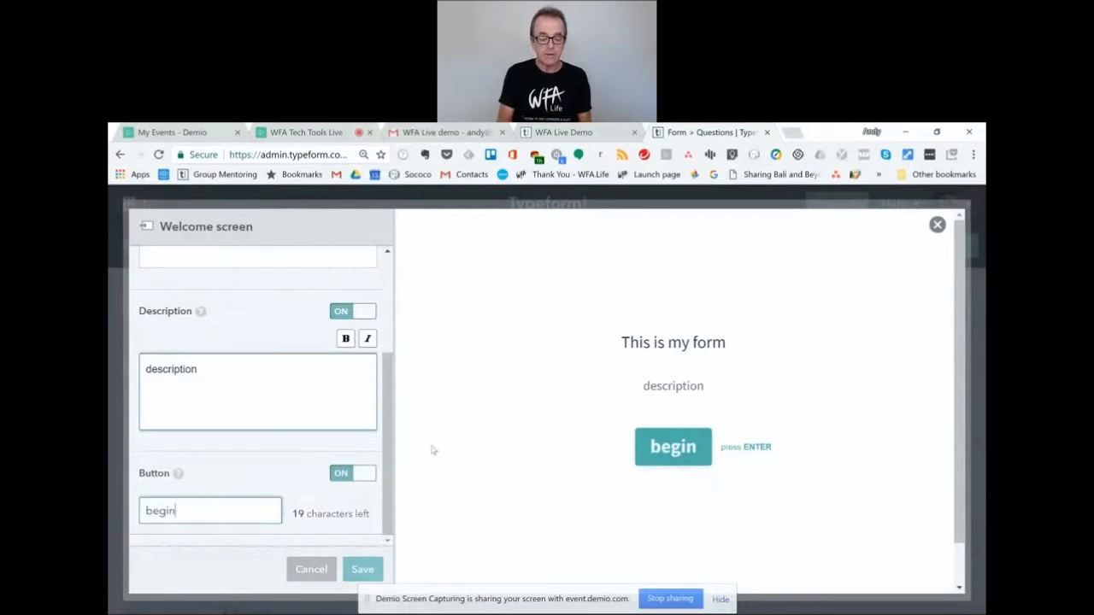
left_click(361, 569)
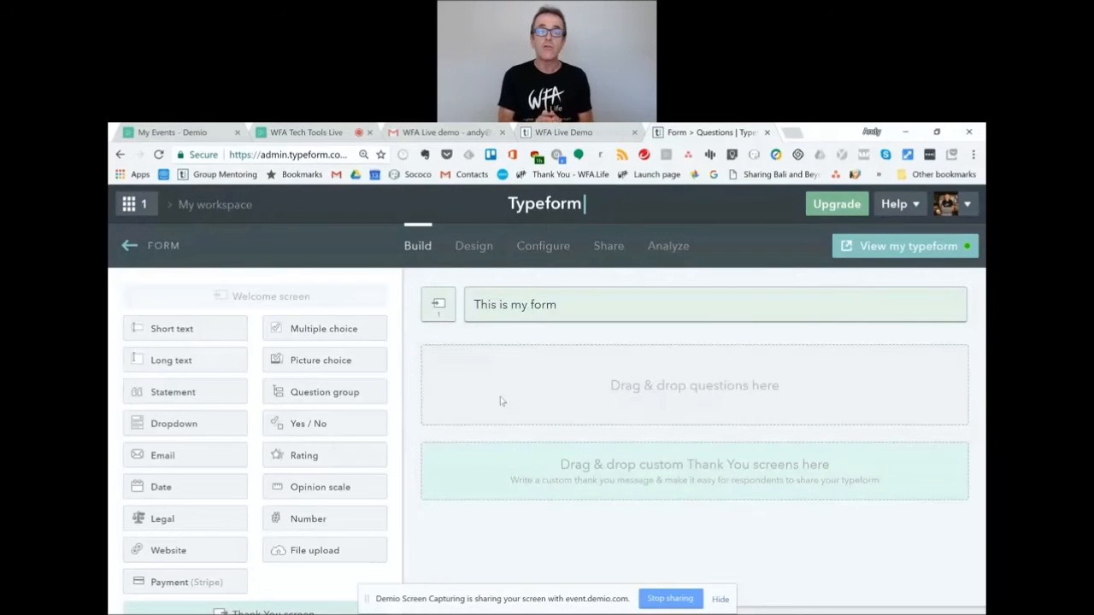
Add and save a required short-text 'Name' question, then add a long-text question below it.
left_click(174, 338)
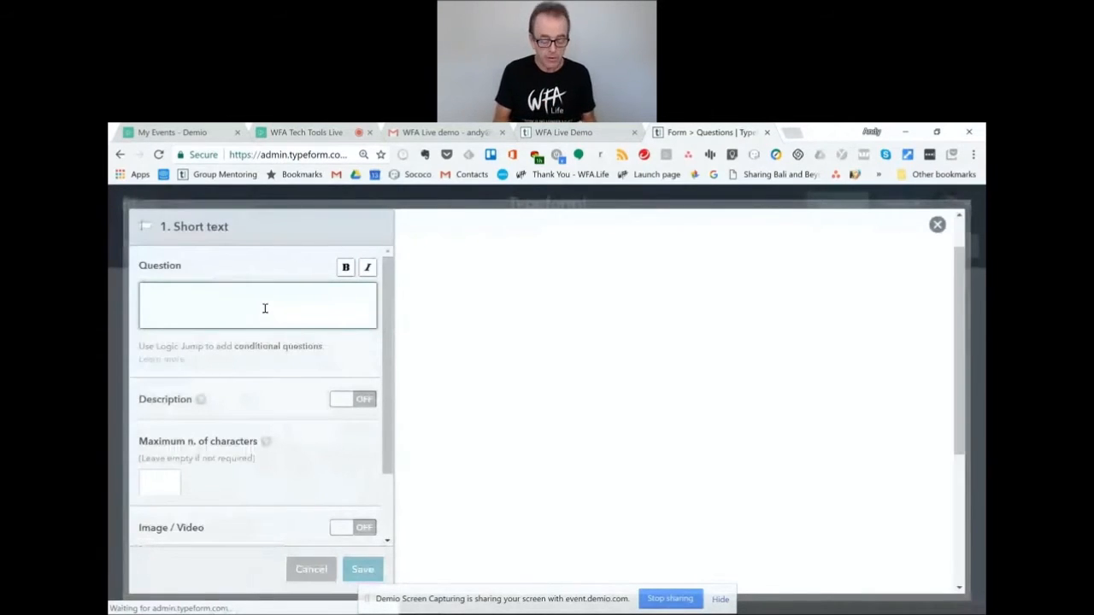
type("Name")
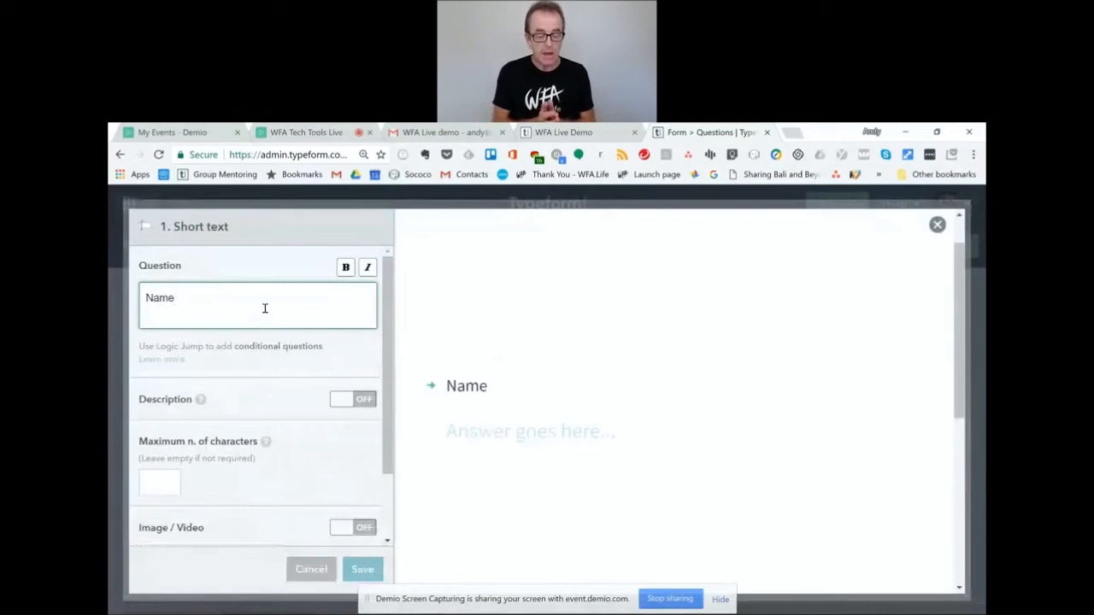
left_click(357, 406)
left_click(358, 406)
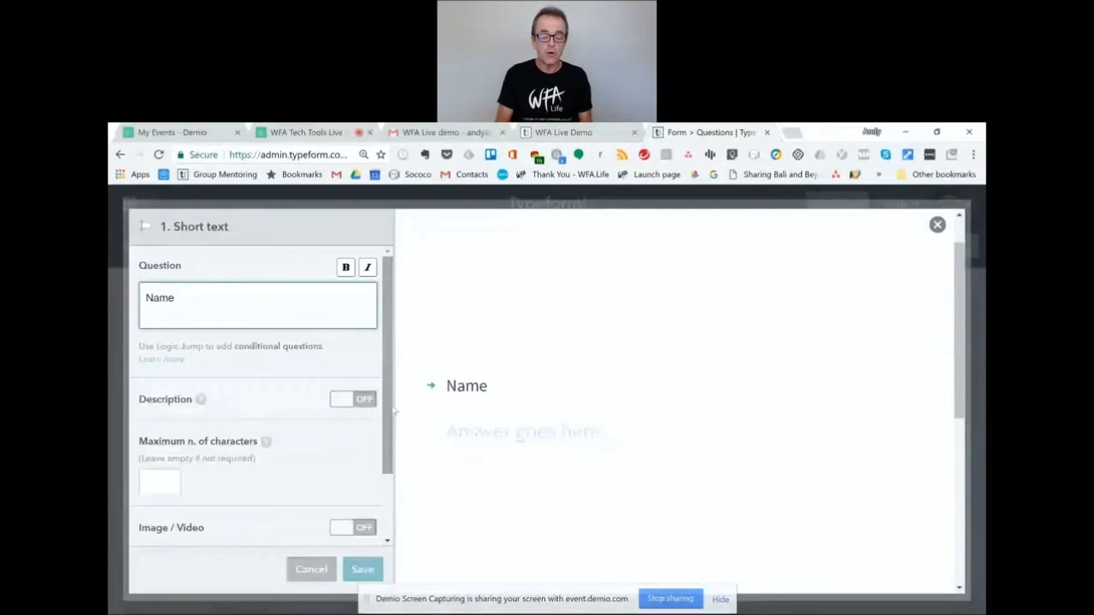
scroll(394, 412, "down", 1)
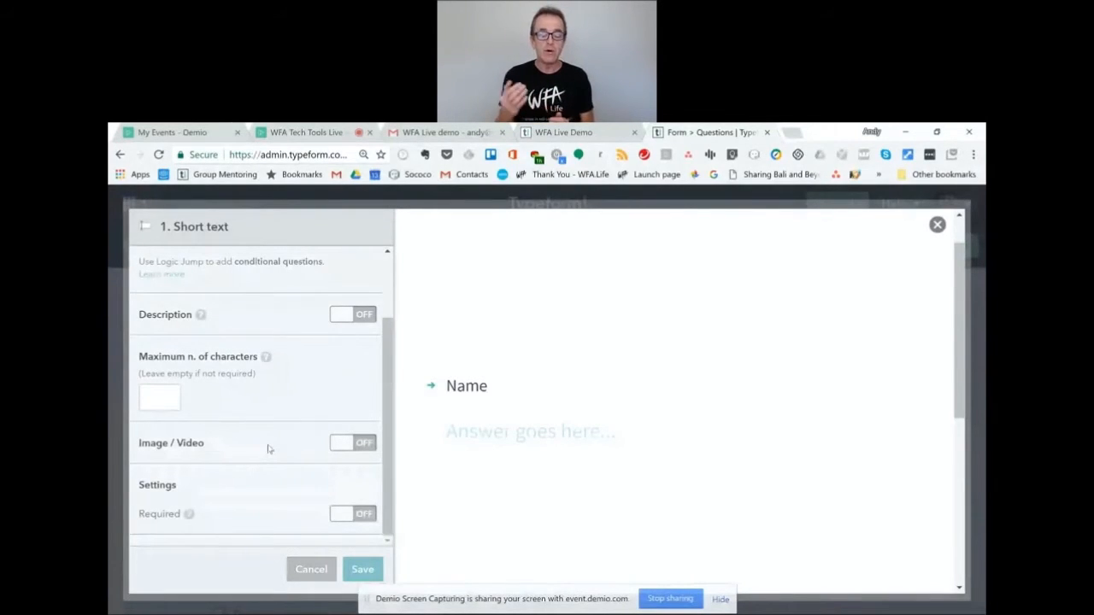
left_click(371, 515)
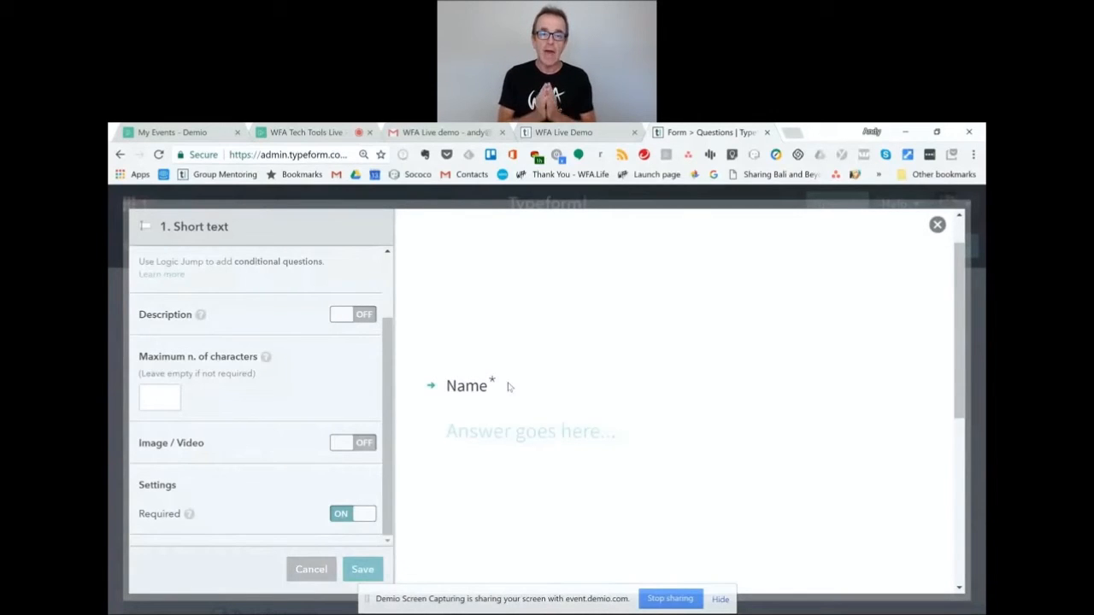
left_click(362, 569)
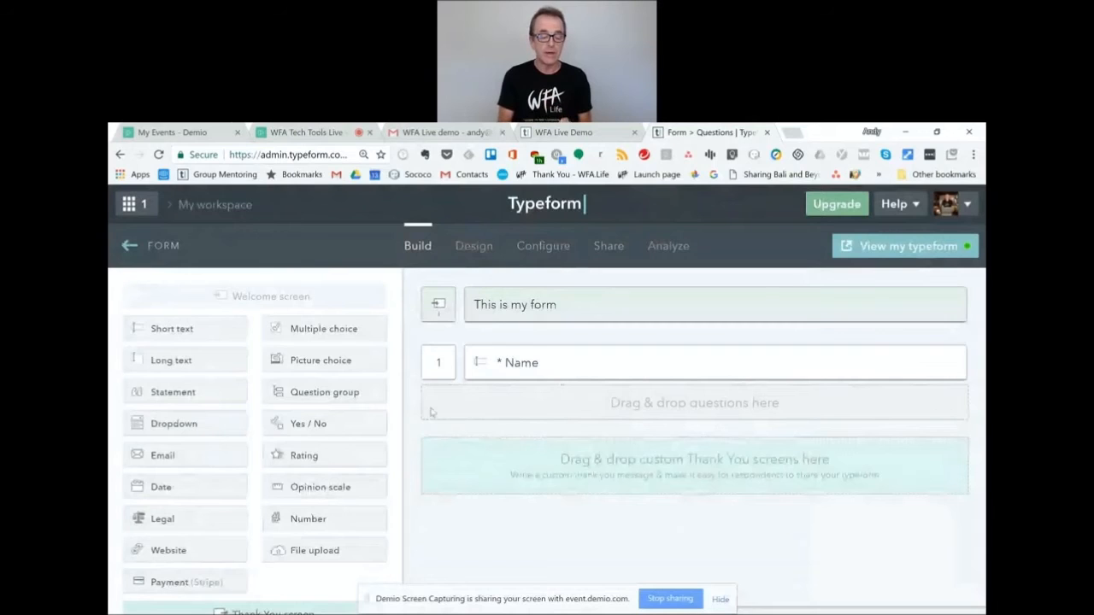
left_click(174, 362)
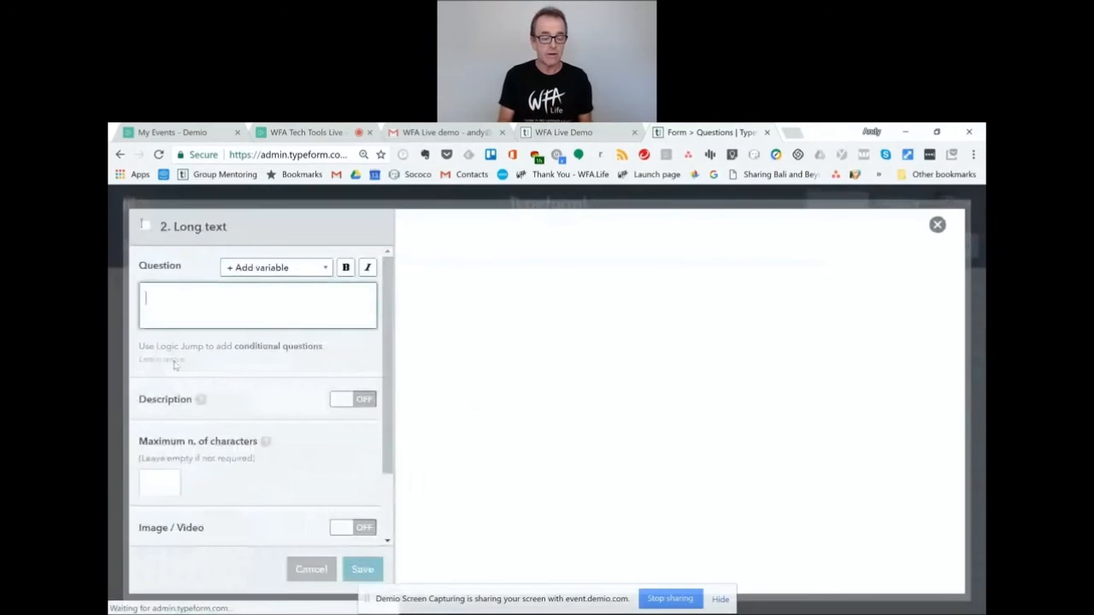
Title the long-text question 'more info' and save it.
type("more info")
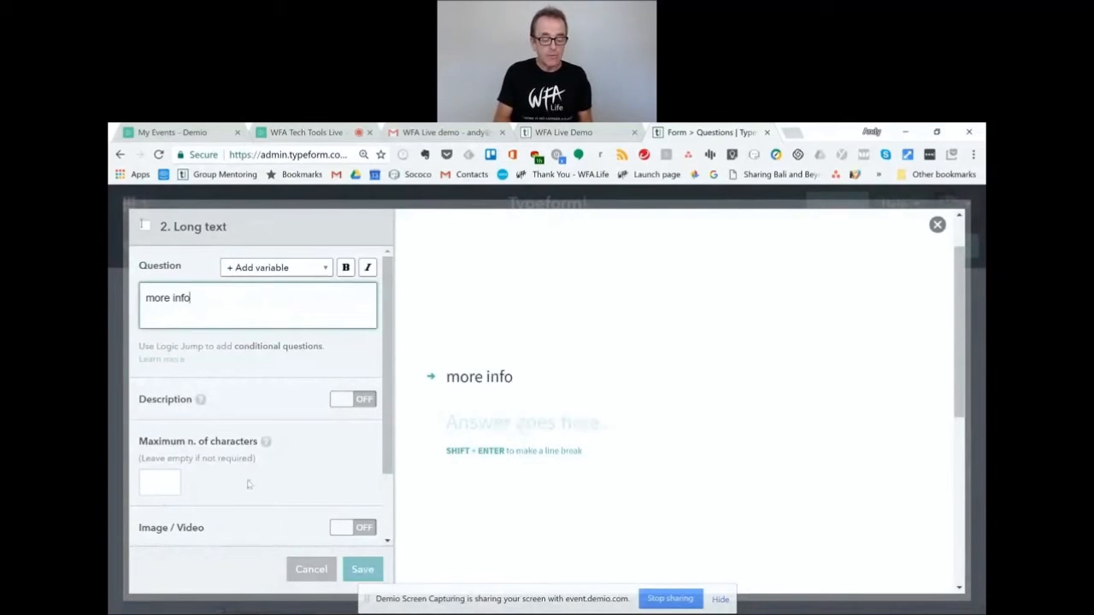
scroll(342, 513, "down", 2)
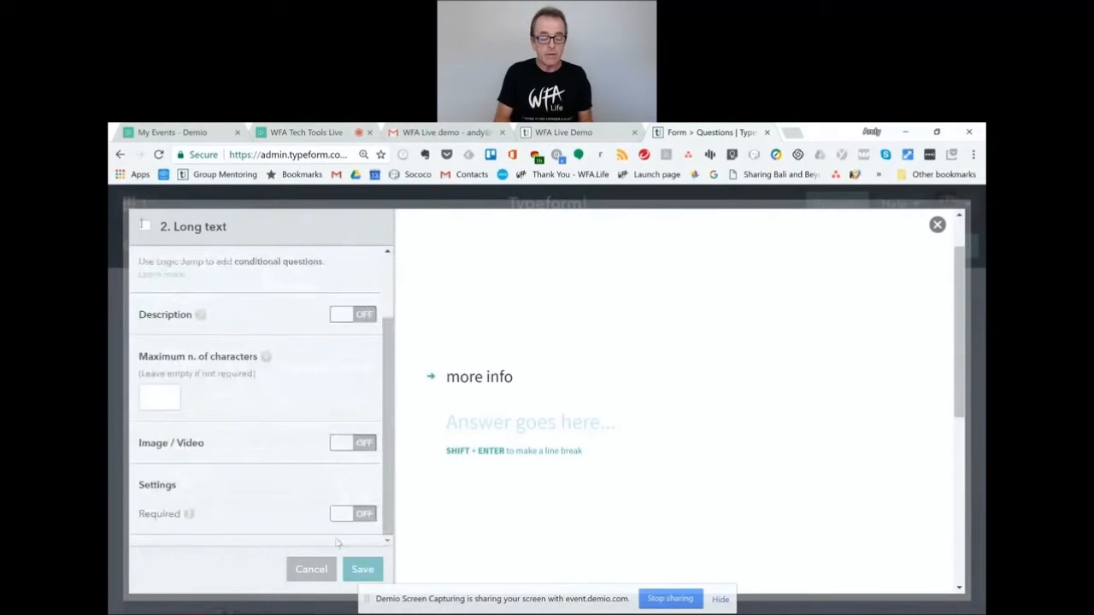
left_click(365, 572)
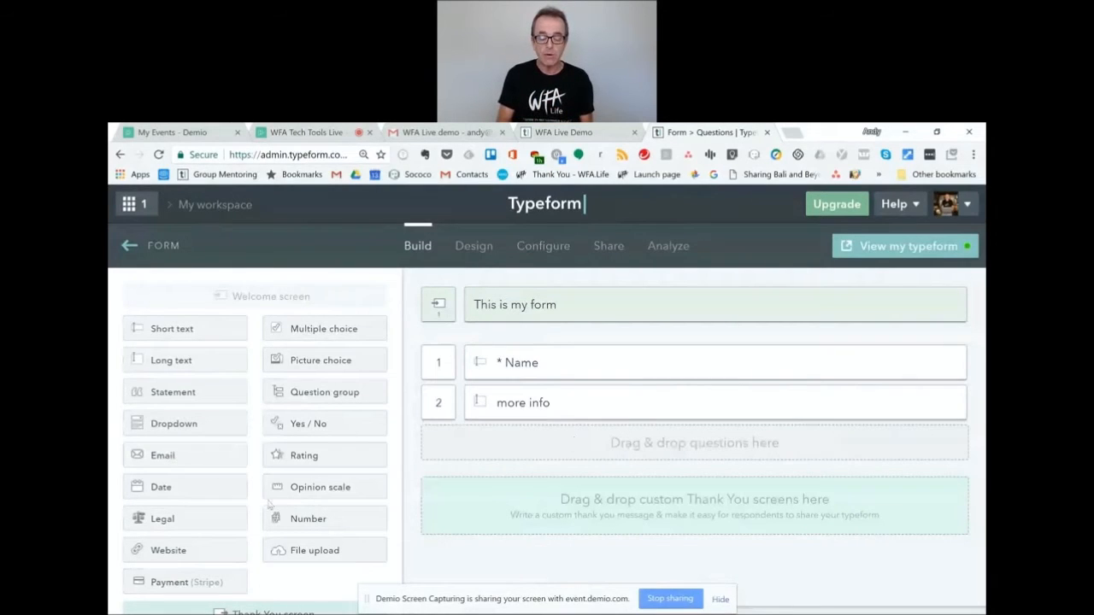
Place an Email question between Name and more info, title it 'email', and save.
left_click_drag(191, 462, 605, 408)
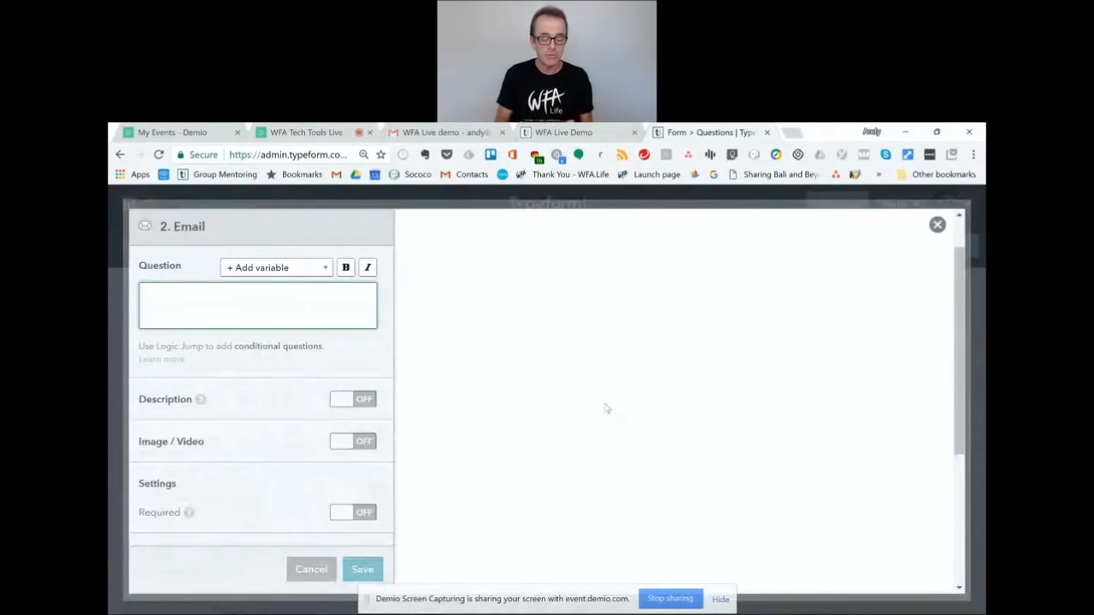
type("email")
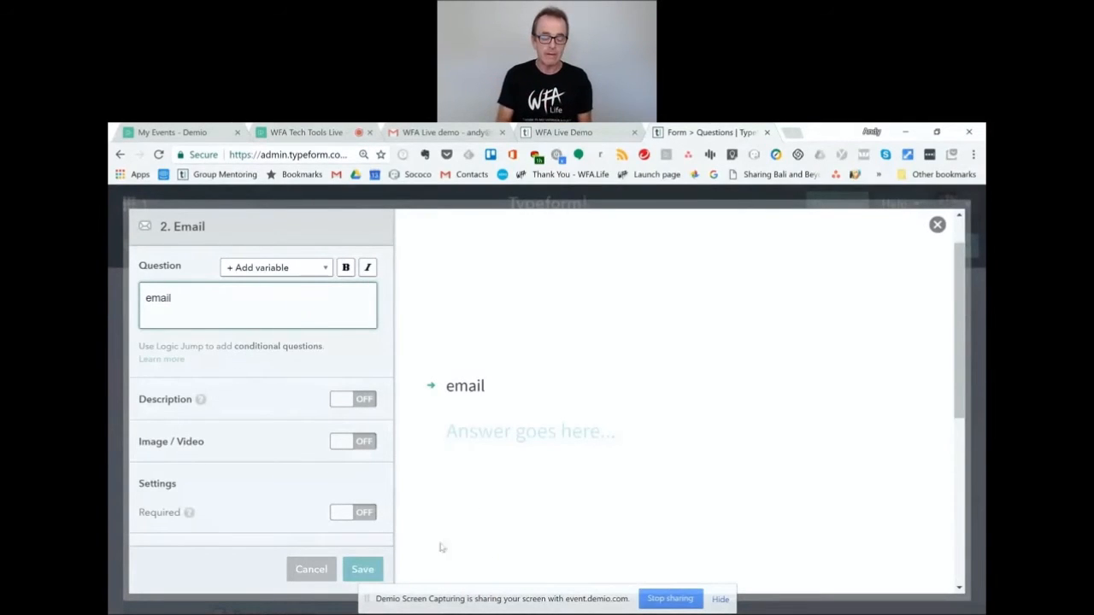
left_click(359, 569)
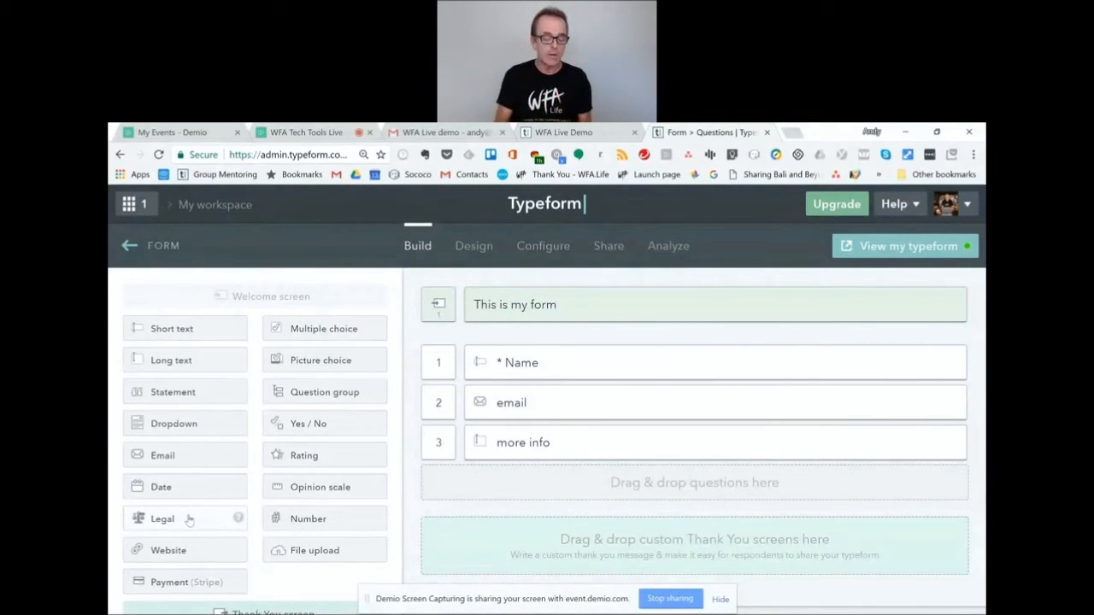
Add a multiple-choice question titled 'which days'.
mouse_move(237, 460)
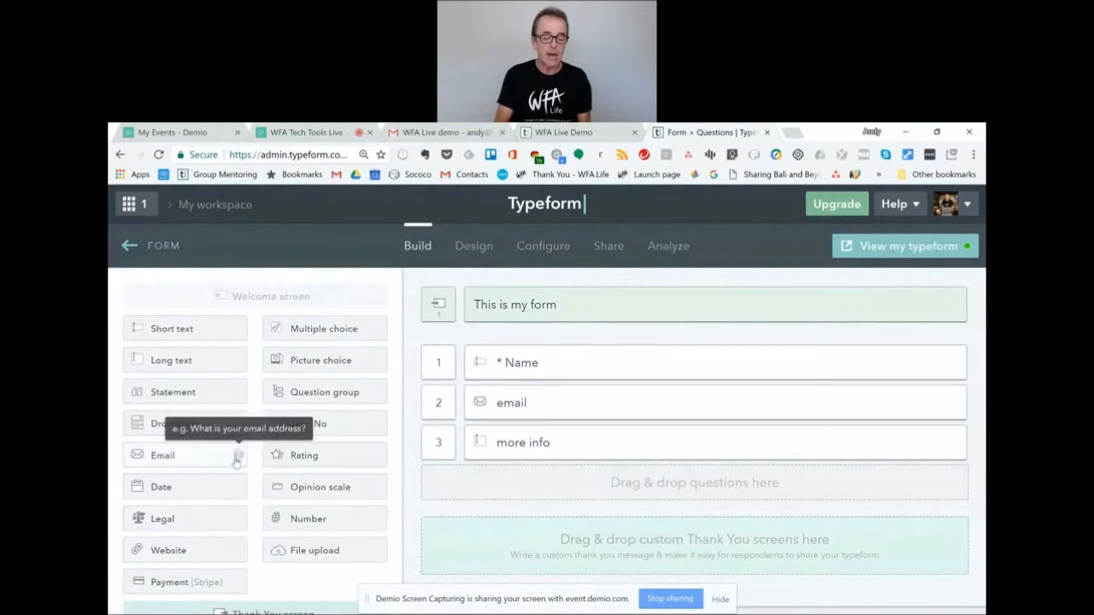
left_click(333, 336)
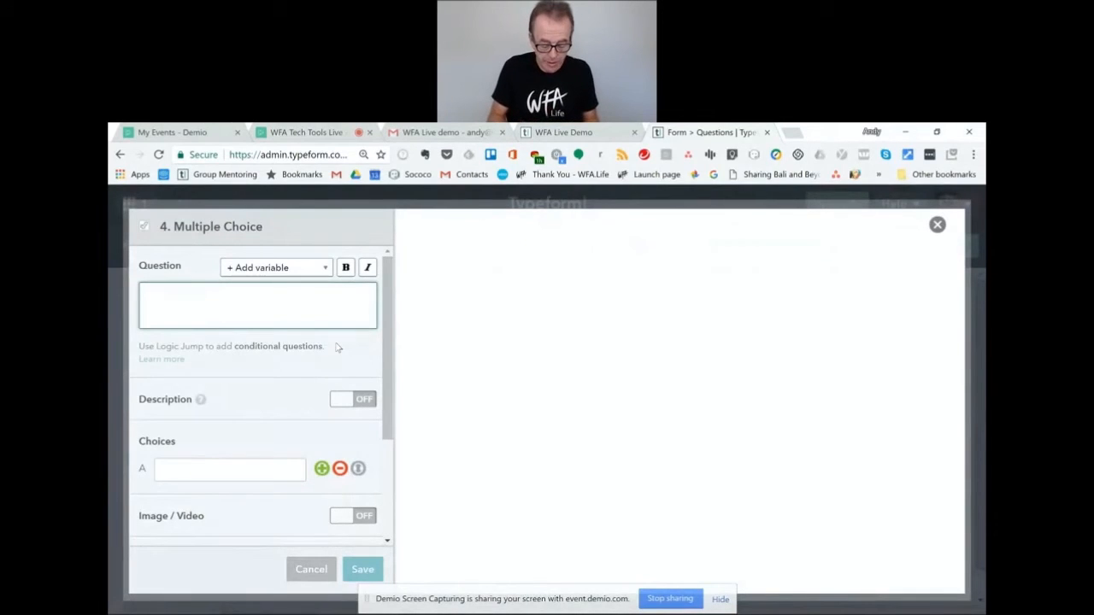
type("which days")
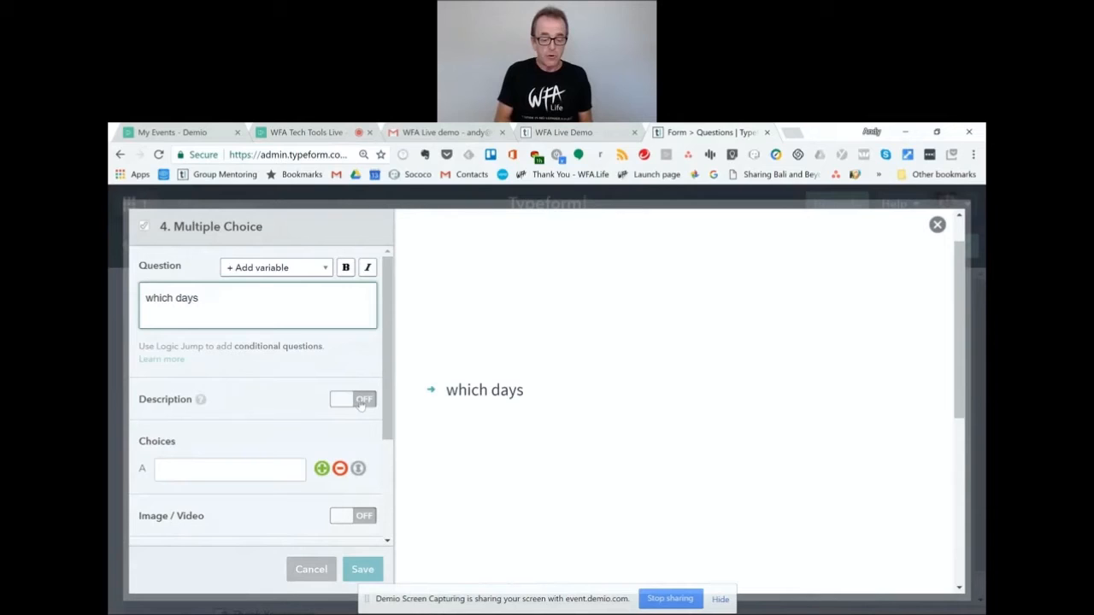
scroll(390, 459, "down", 1)
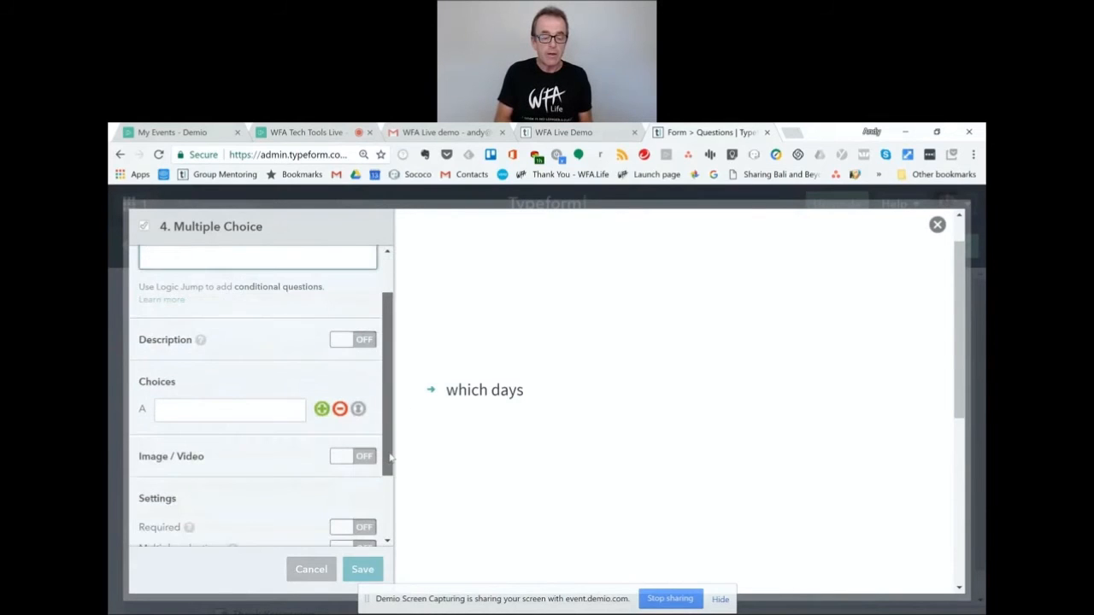
Enter the answer choices mon, tue, wed and thur.
left_click(245, 411)
type("mon")
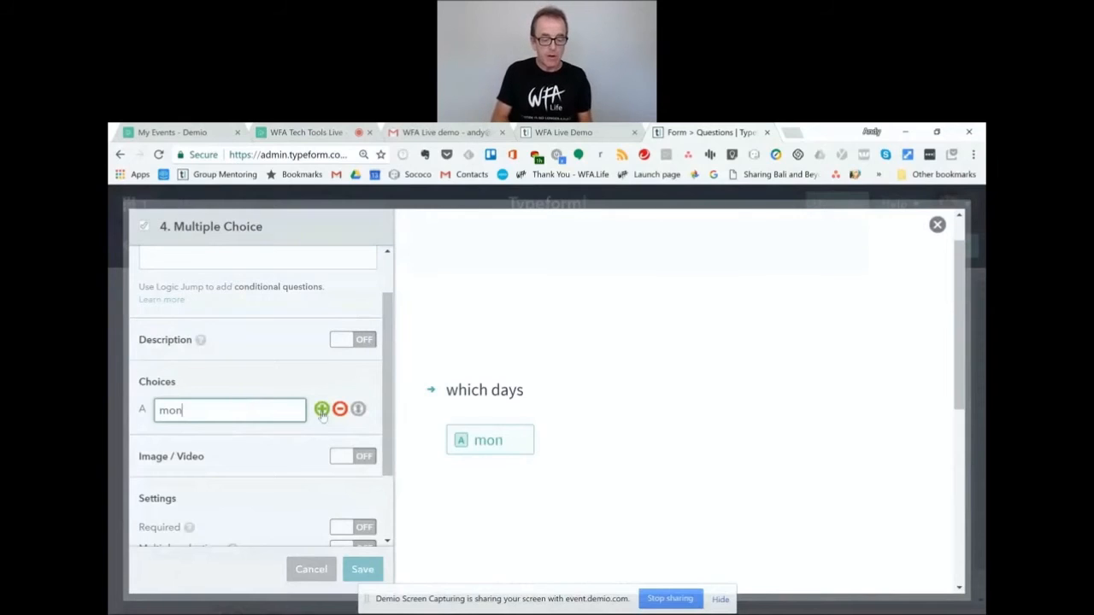
left_click(321, 411)
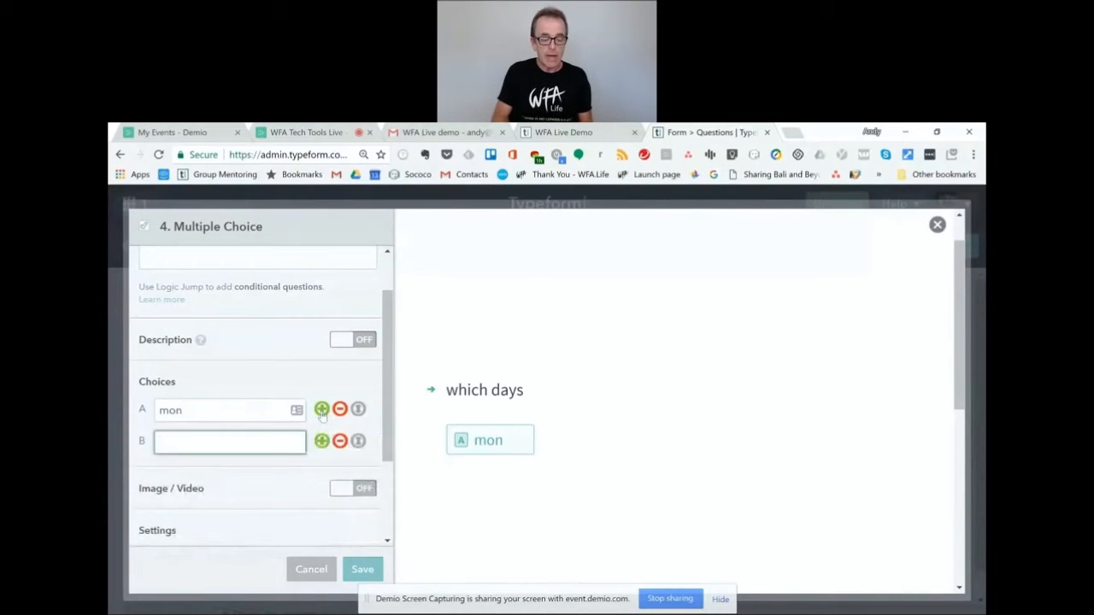
type("tue")
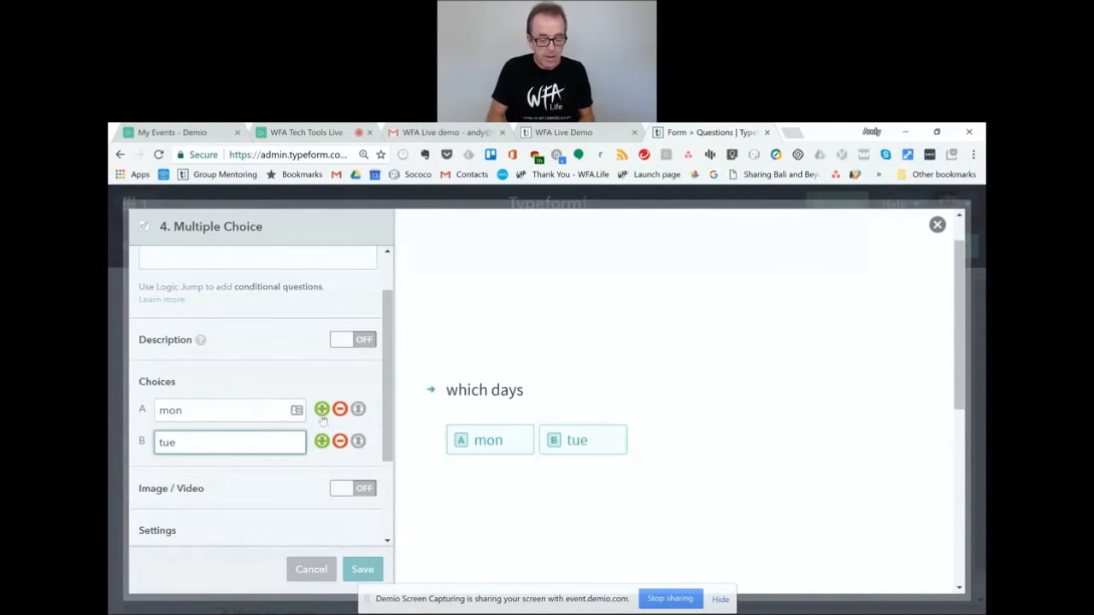
left_click(321, 441)
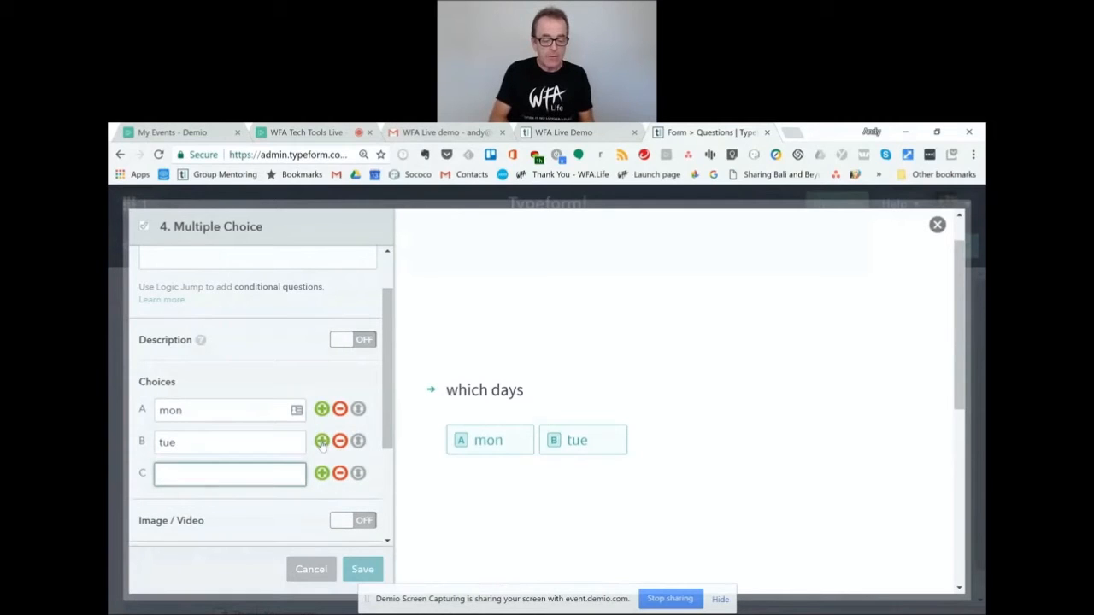
type("wed")
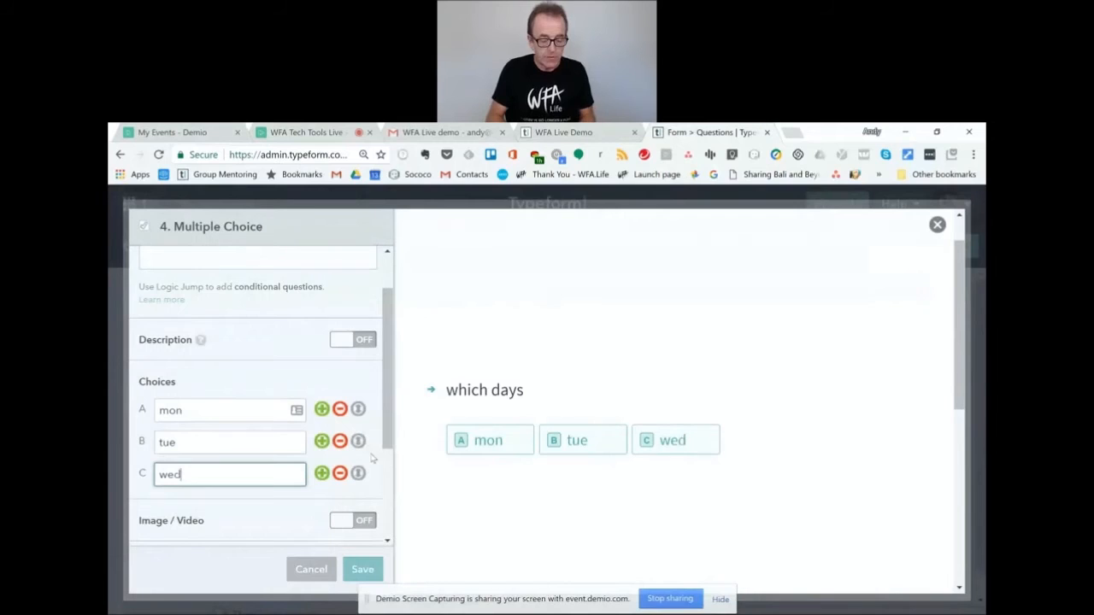
scroll(394, 462, "down", 1)
scroll(395, 463, "down", 2)
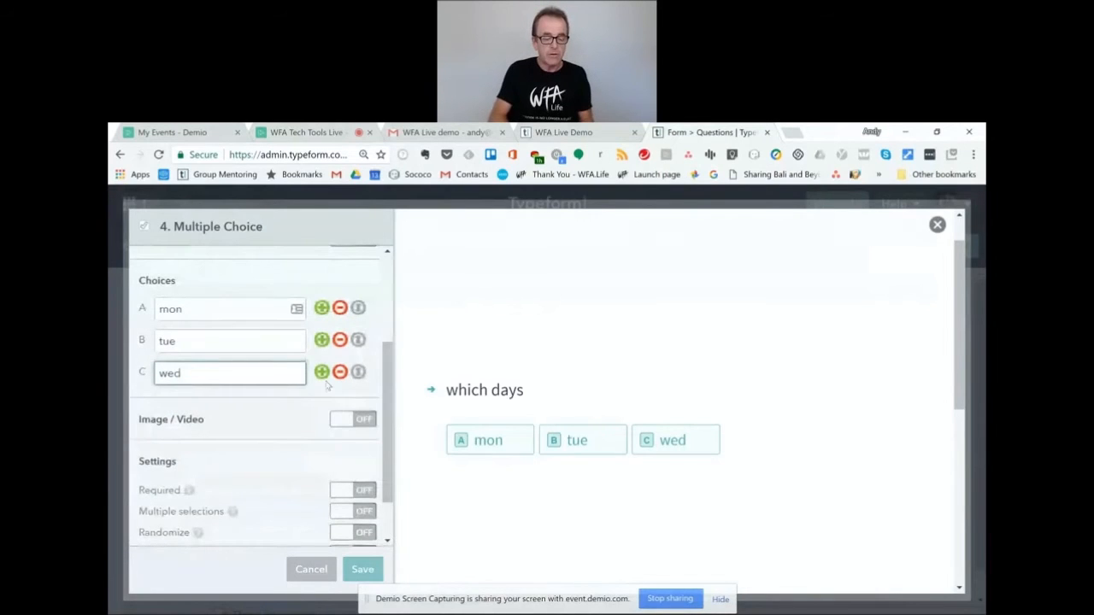
left_click(322, 373)
type("thur")
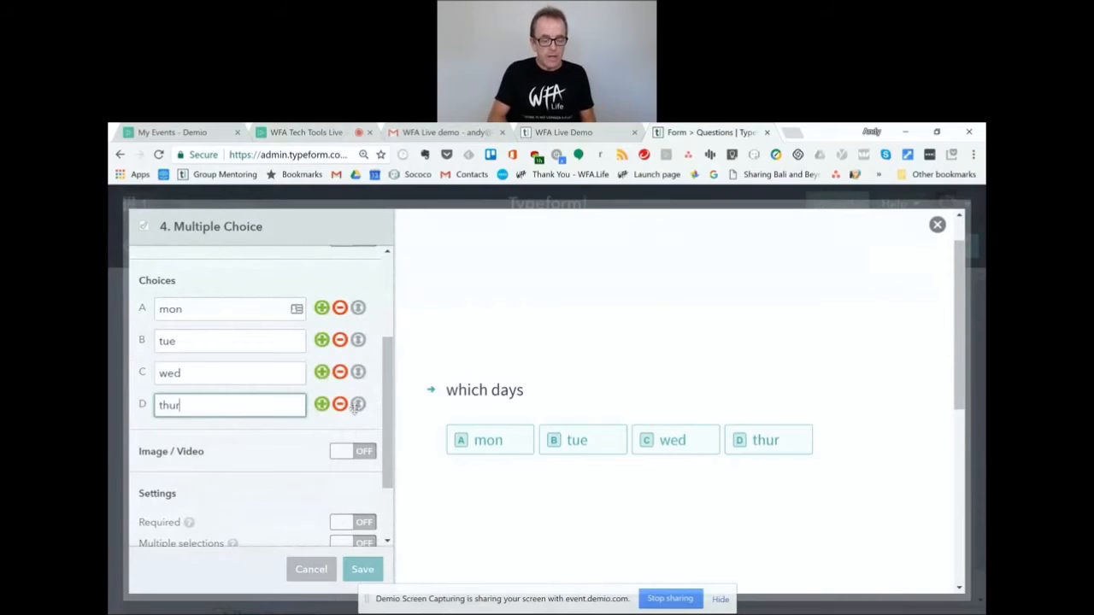
mouse_move(357, 404)
left_mouse_down()
mouse_move(353, 346)
mouse_move(353, 418)
left_mouse_up()
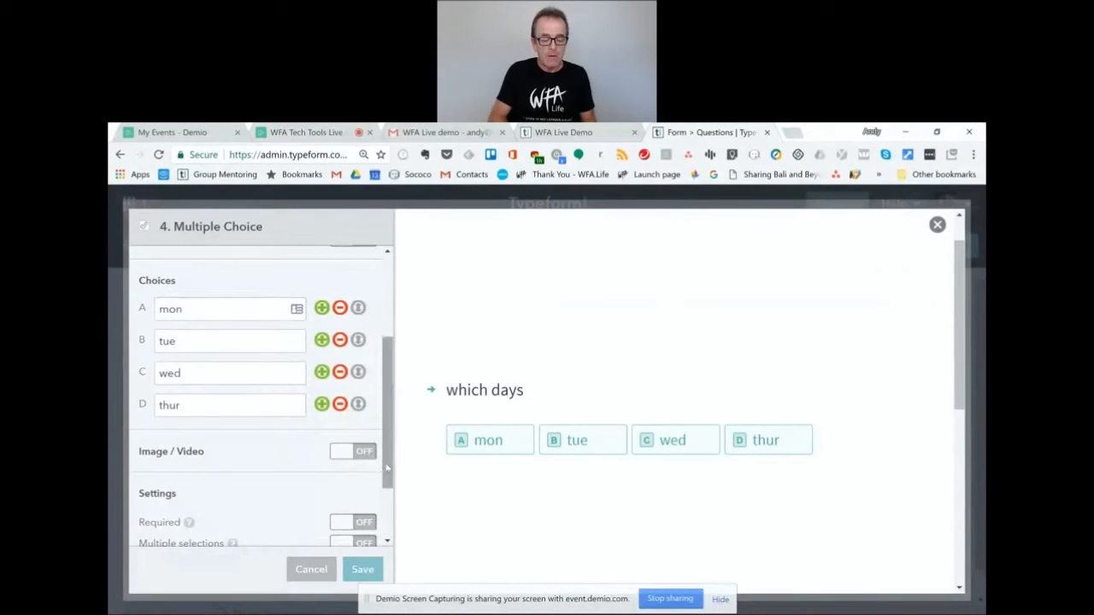
scroll(388, 467, "down", 2)
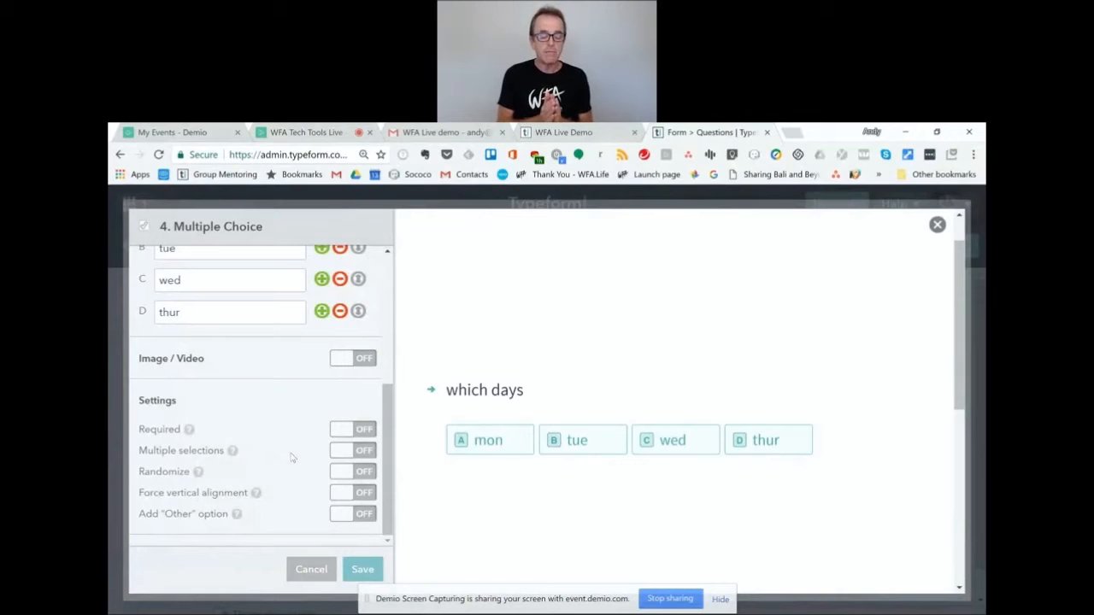
Allow a single selection, keep vertical alignment off, add an 'Other' option, and save.
left_click(369, 453)
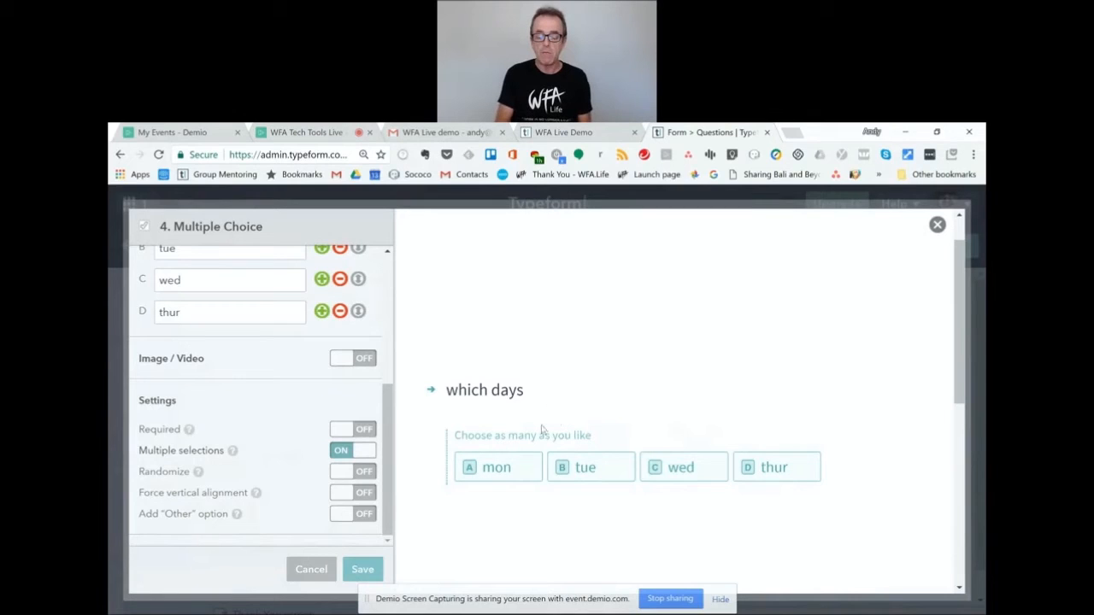
left_click(351, 454)
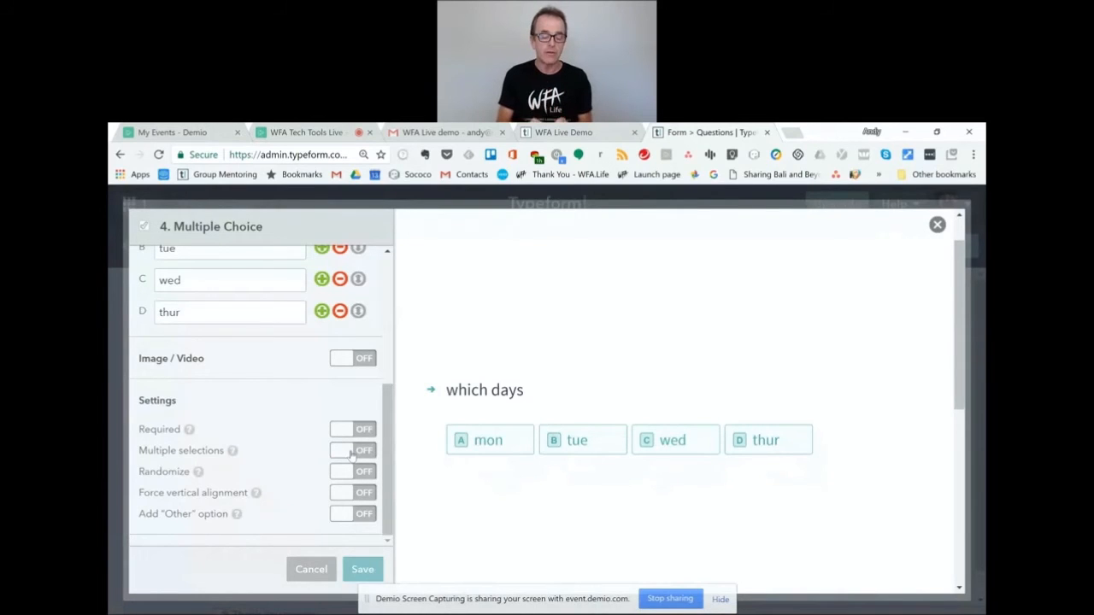
left_click(365, 494)
left_click(366, 494)
left_click(366, 494)
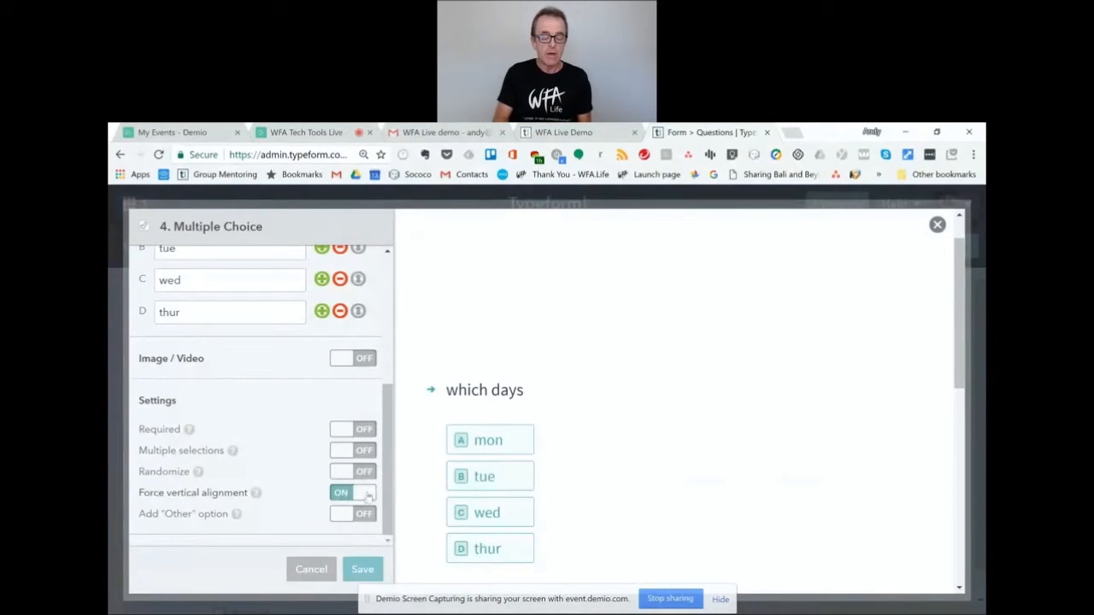
left_click(366, 494)
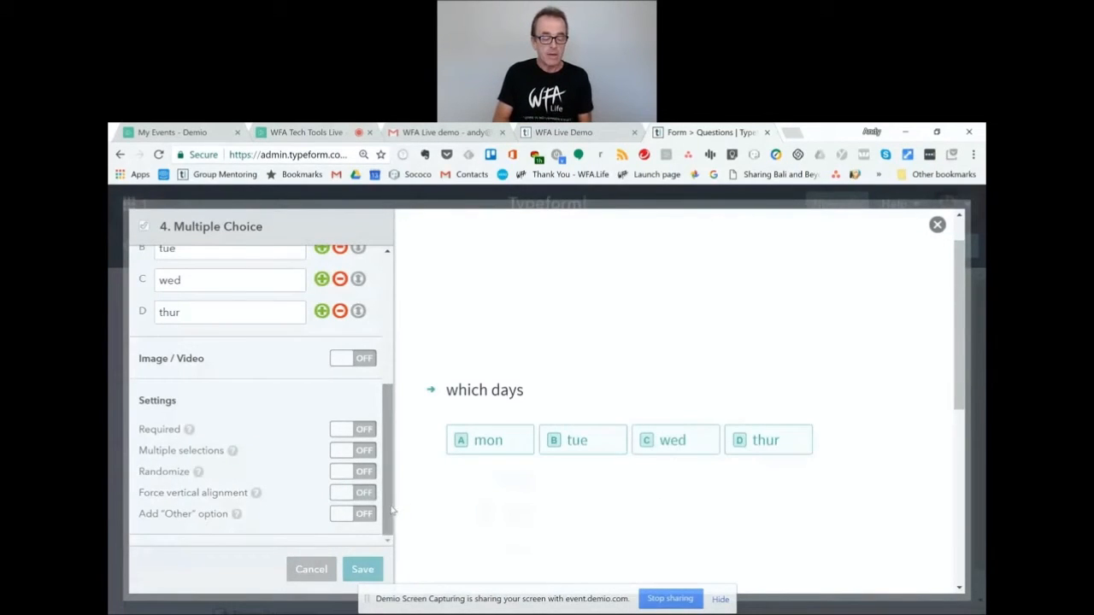
left_click(365, 514)
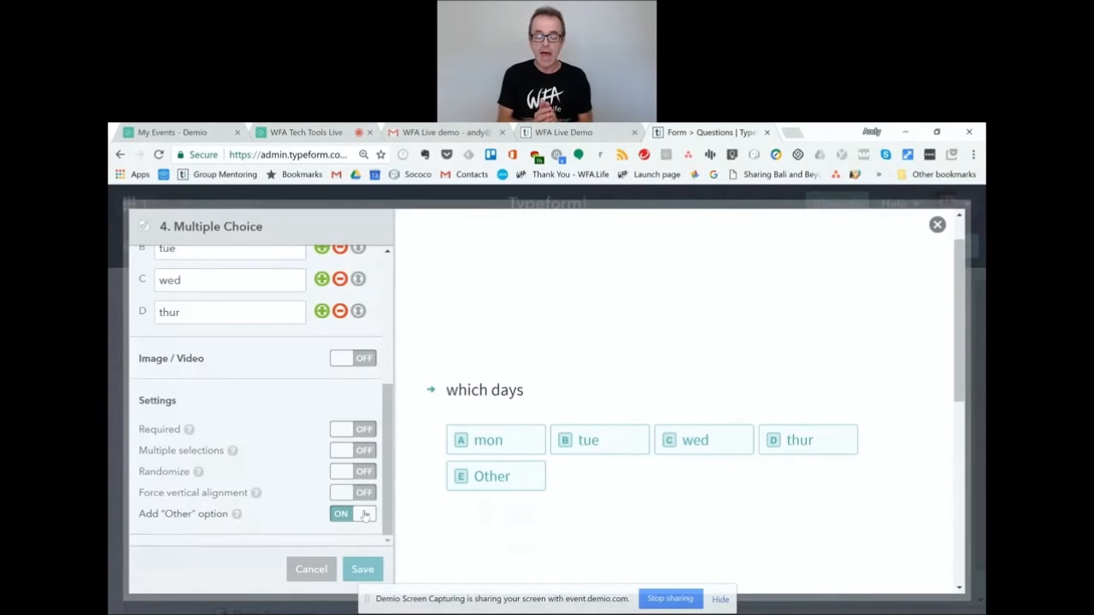
left_click(362, 570)
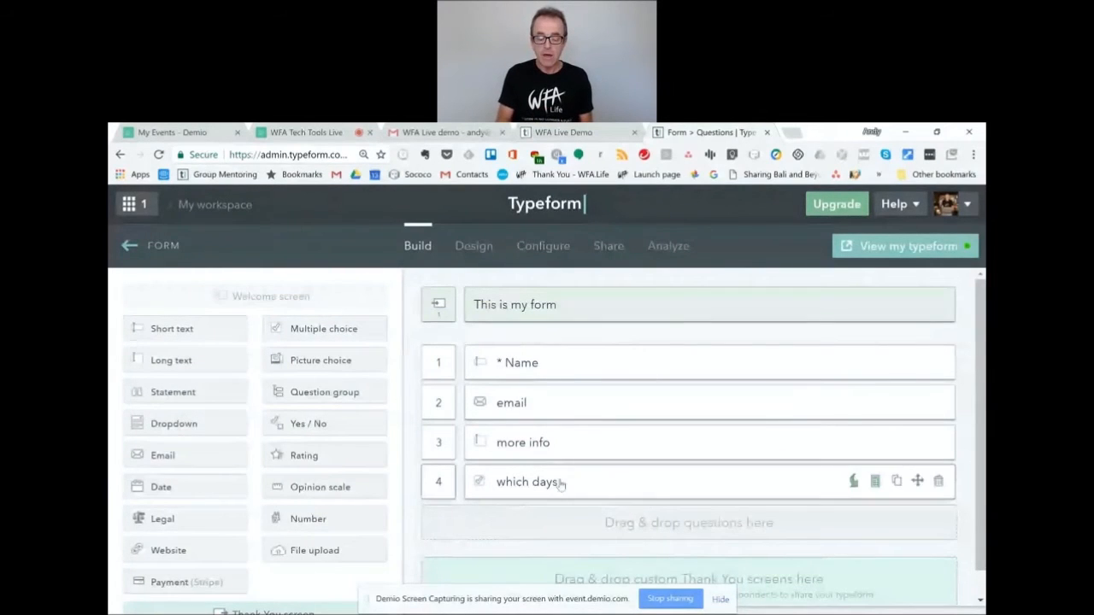
Drag the 'which days' card from fourth place to just above 'more info', making it question 3.
left_click_drag(552, 479, 550, 451)
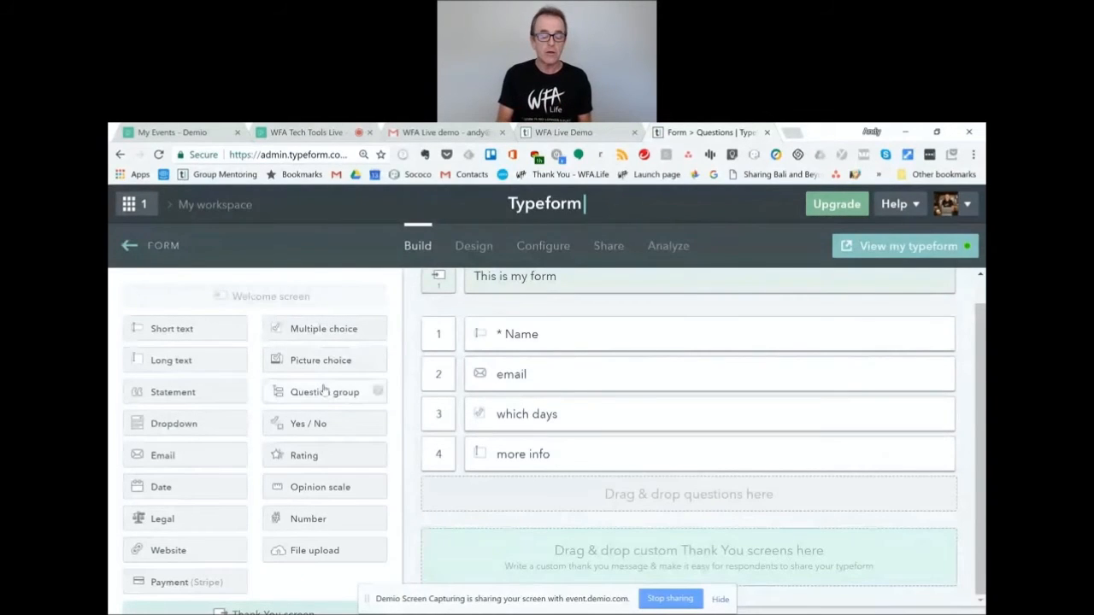
Add a Rating question titled 'how do you rate'.
left_click(332, 461)
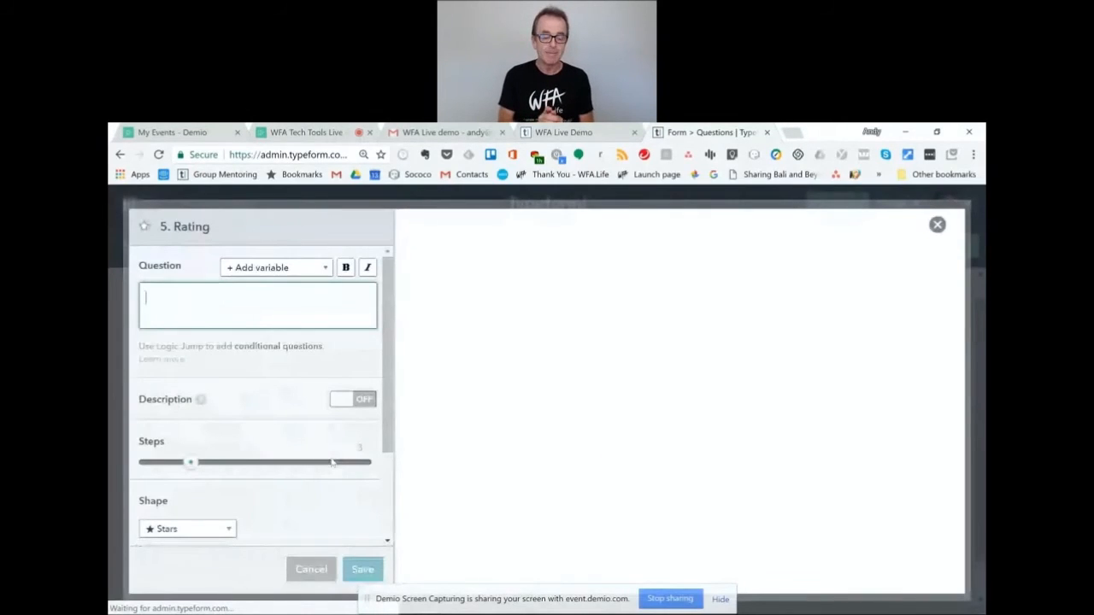
type("ho")
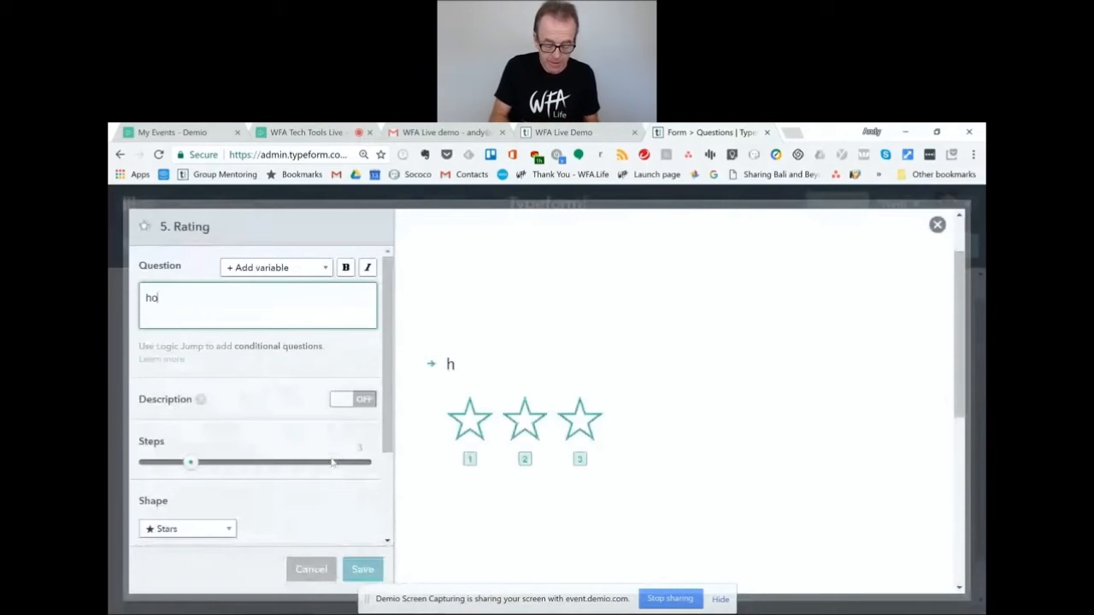
type("w do you rte")
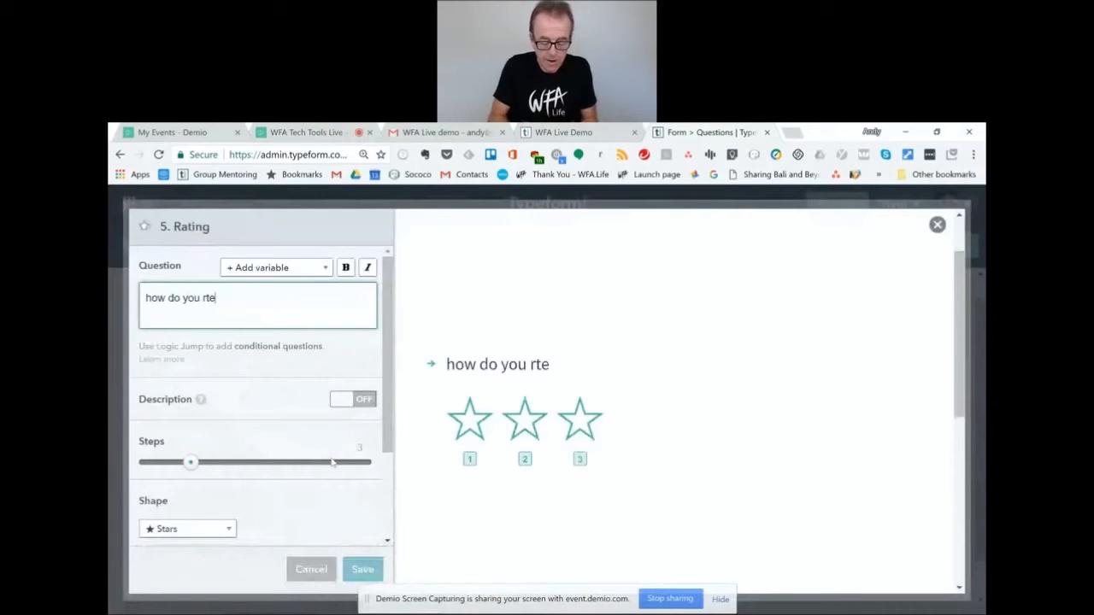
key("BackSpace")
key("BackSpace")
type("ate")
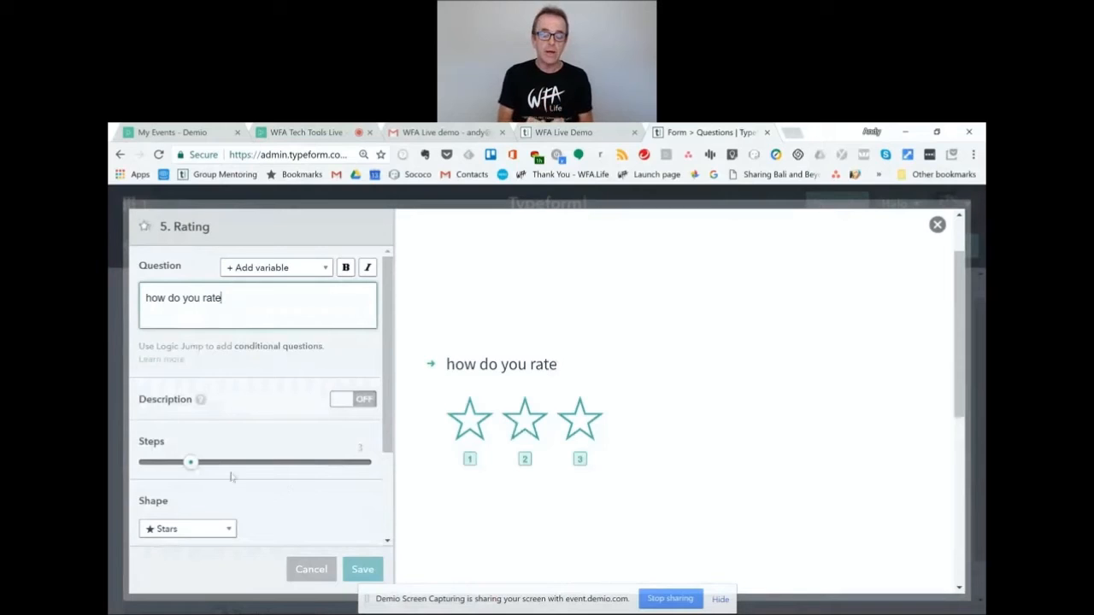
Set the rating to 5 steps with the Dogs shape and save the question.
left_click_drag(193, 466, 256, 462)
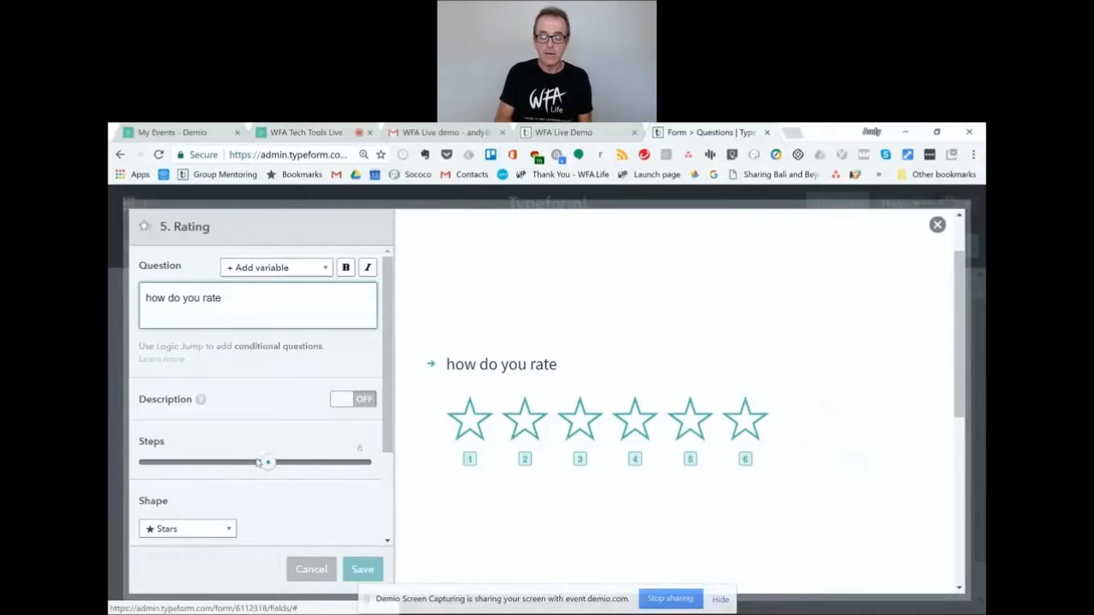
left_click_drag(261, 462, 256, 463)
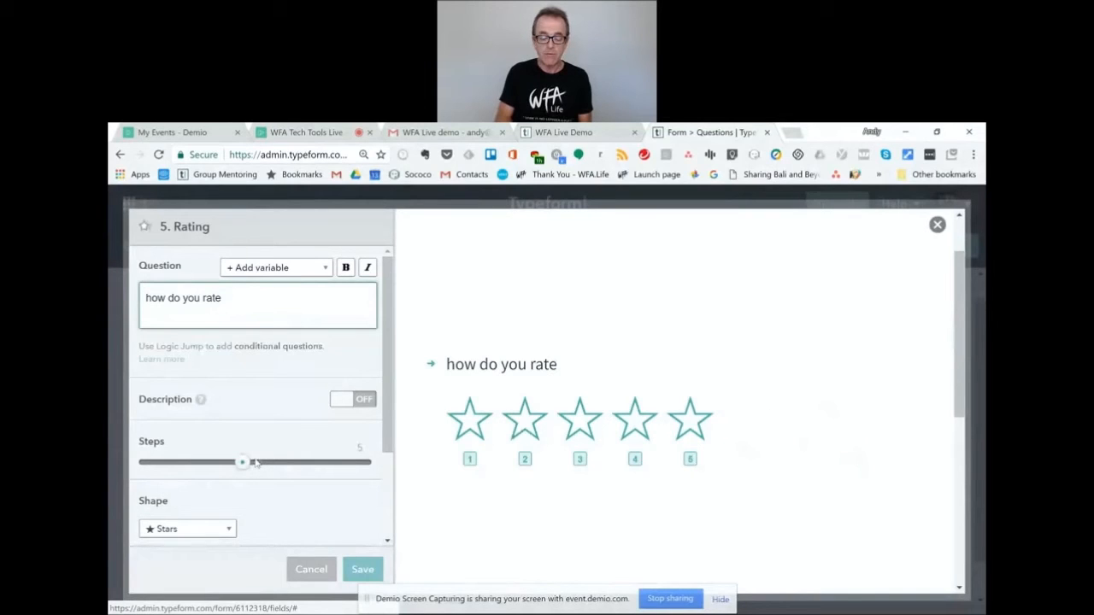
left_click_drag(391, 436, 392, 479)
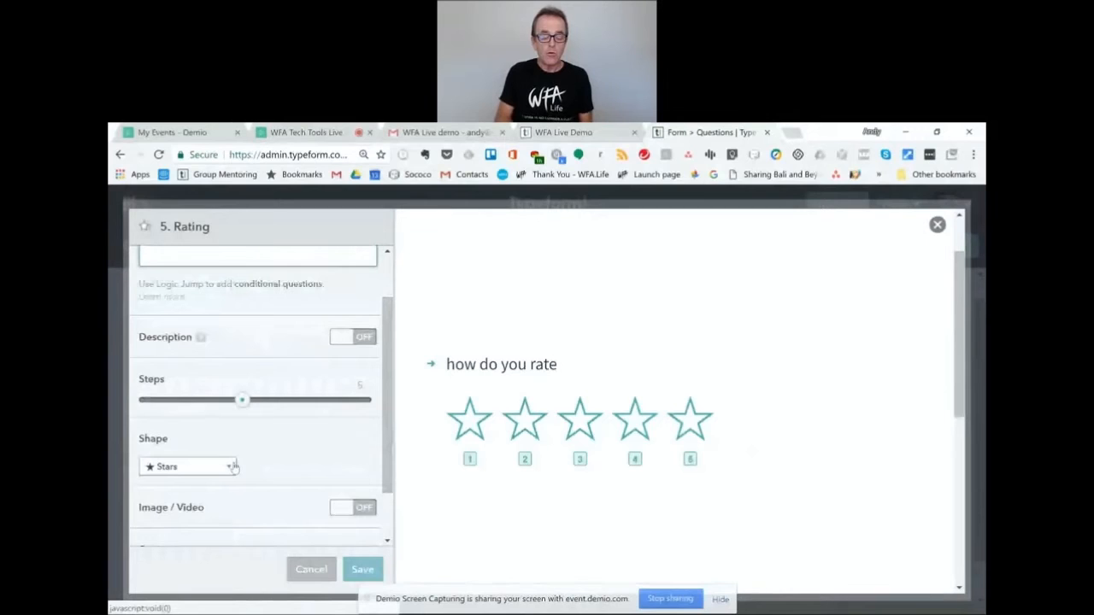
left_click(229, 469)
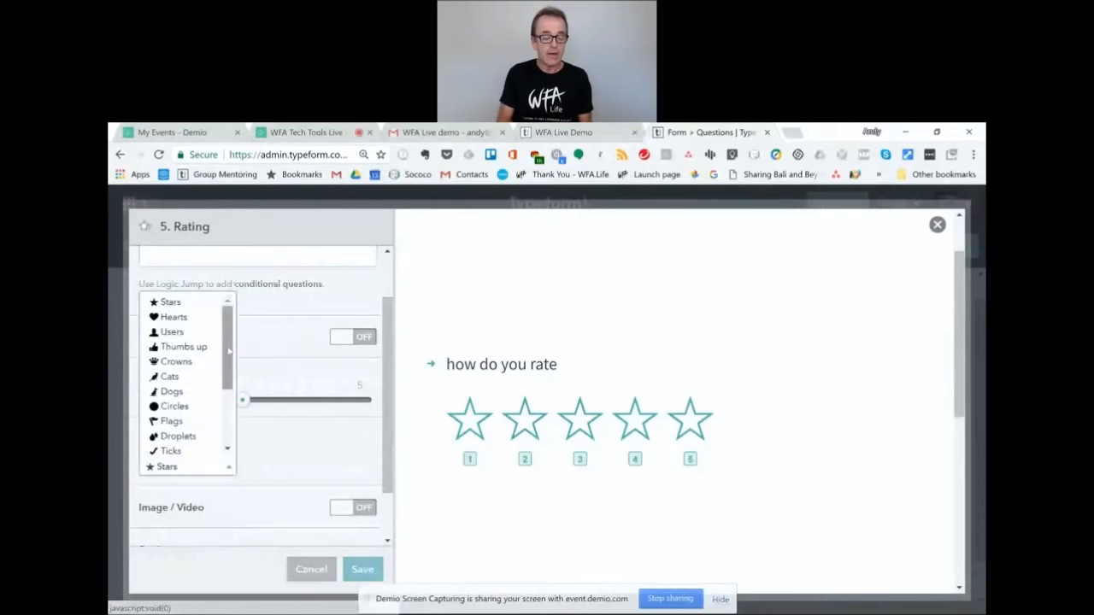
left_click(195, 318)
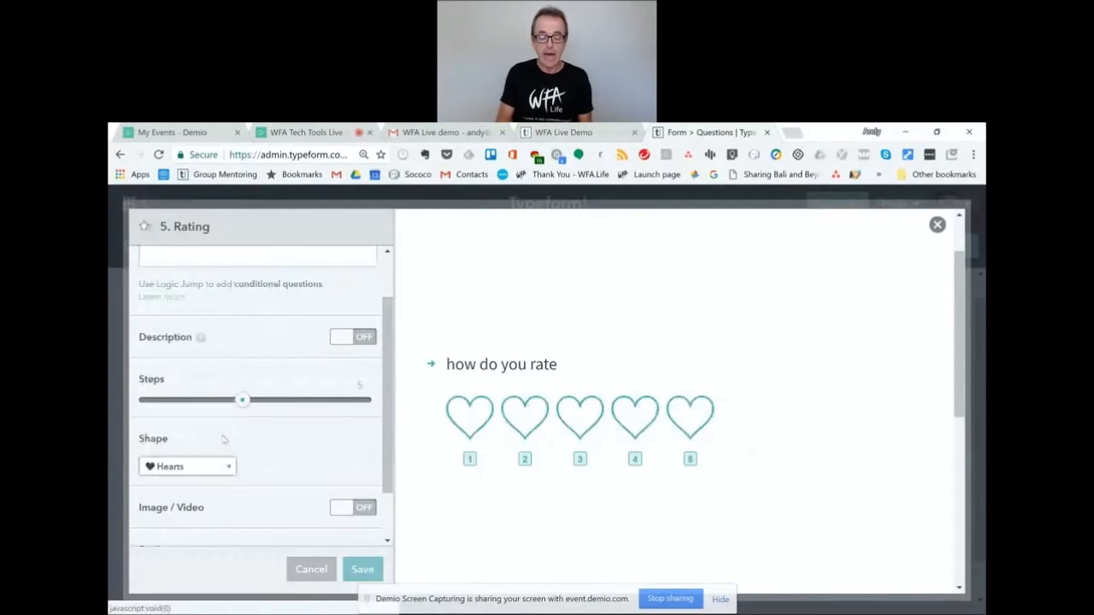
left_click(224, 469)
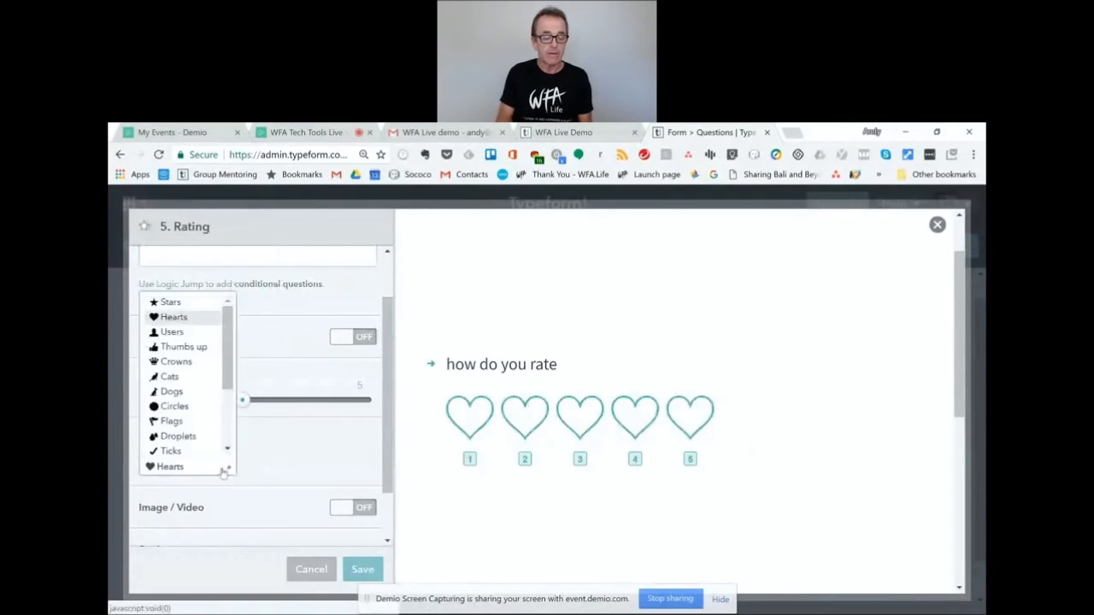
left_click(183, 347)
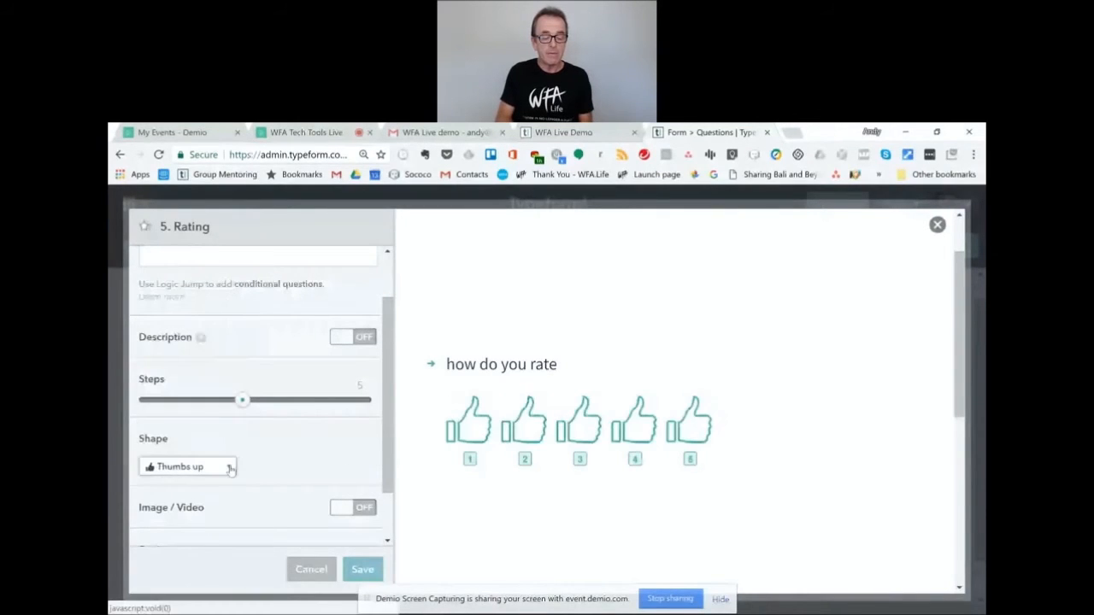
left_click(229, 467)
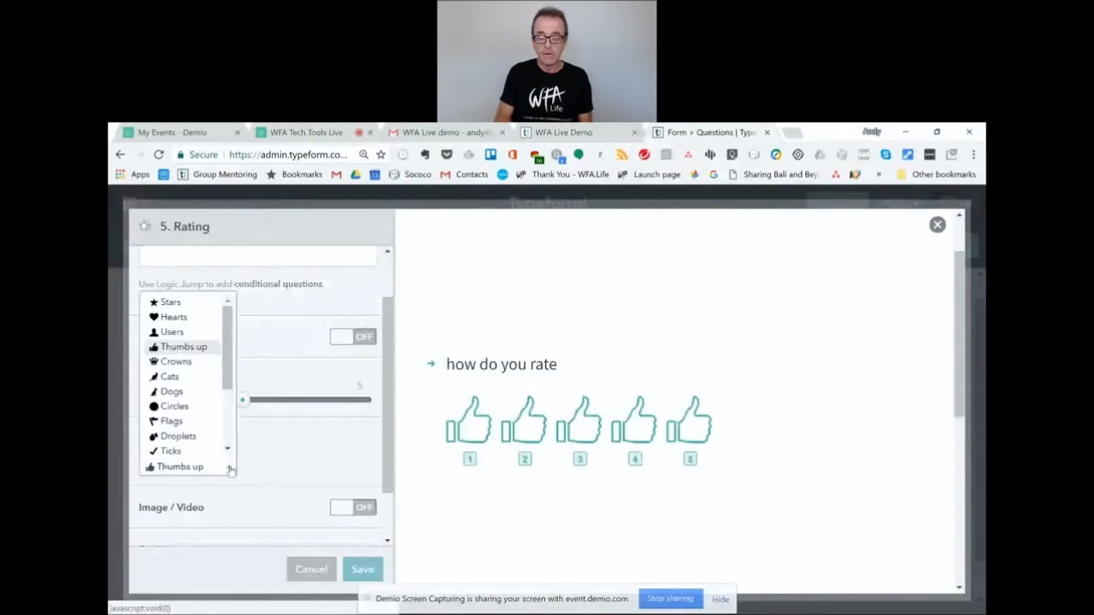
left_click(188, 394)
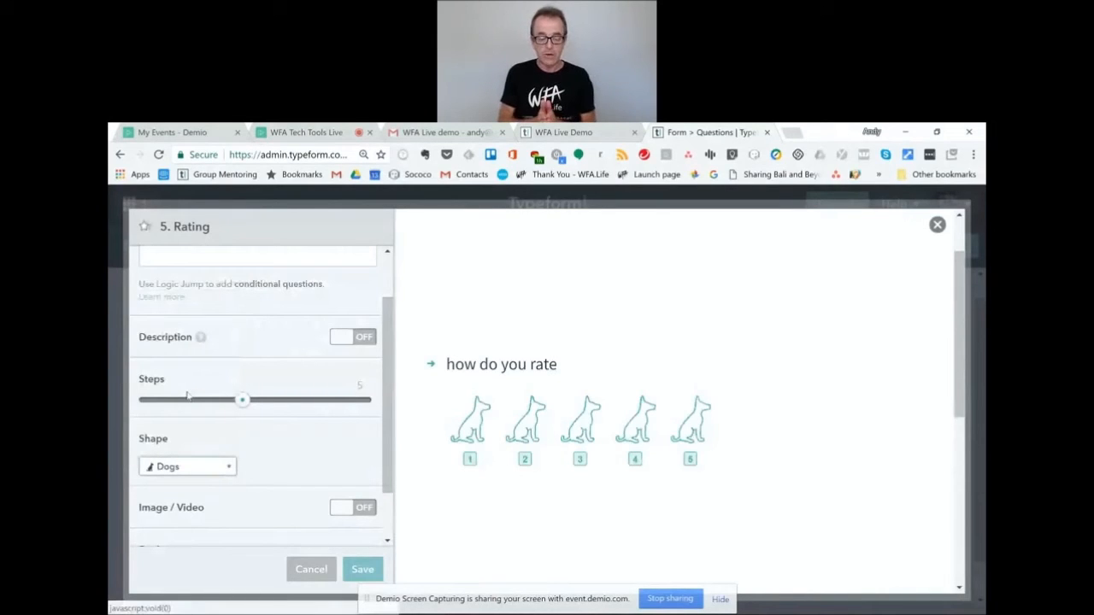
left_click(362, 570)
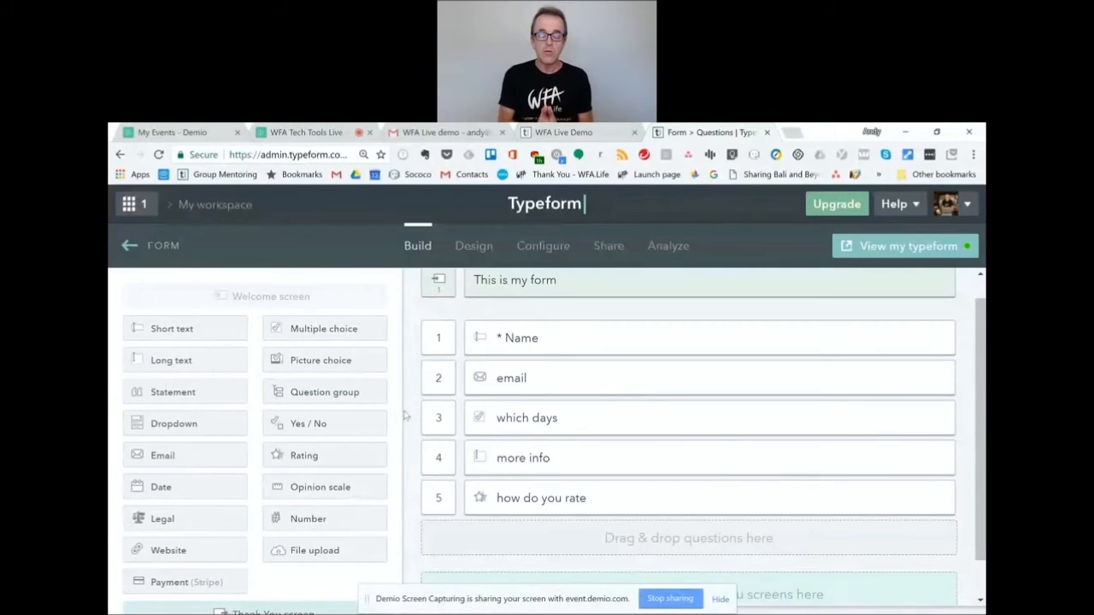
Switch to the Design page to preview the 'This is my form' welcome screen.
left_click(473, 247)
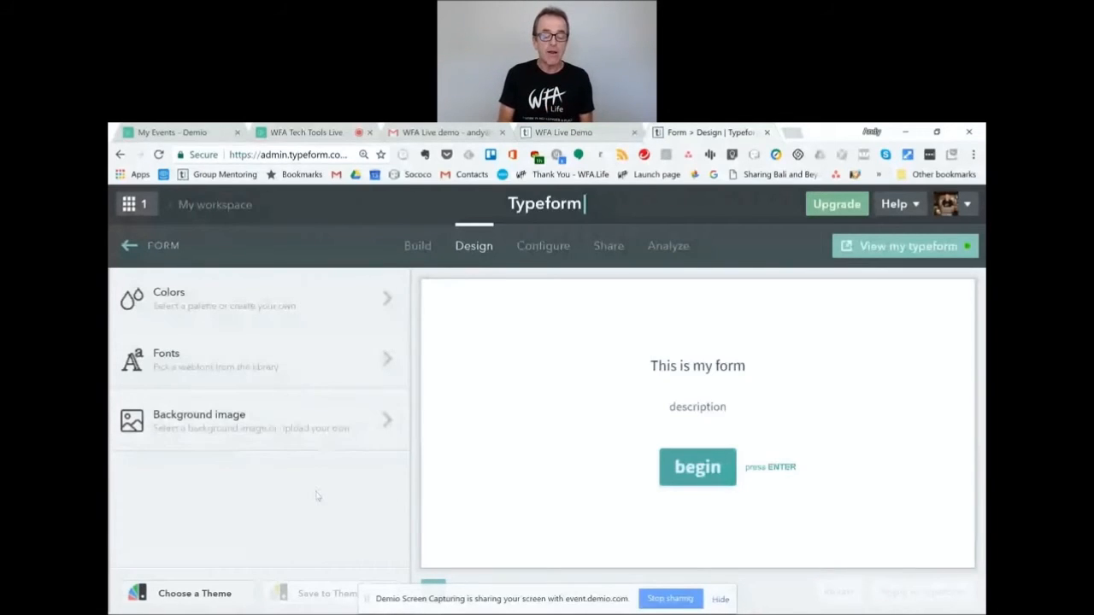
Apply the Outdoors theme after previewing Organic, then view the live typeform in a new tab.
left_click(194, 597)
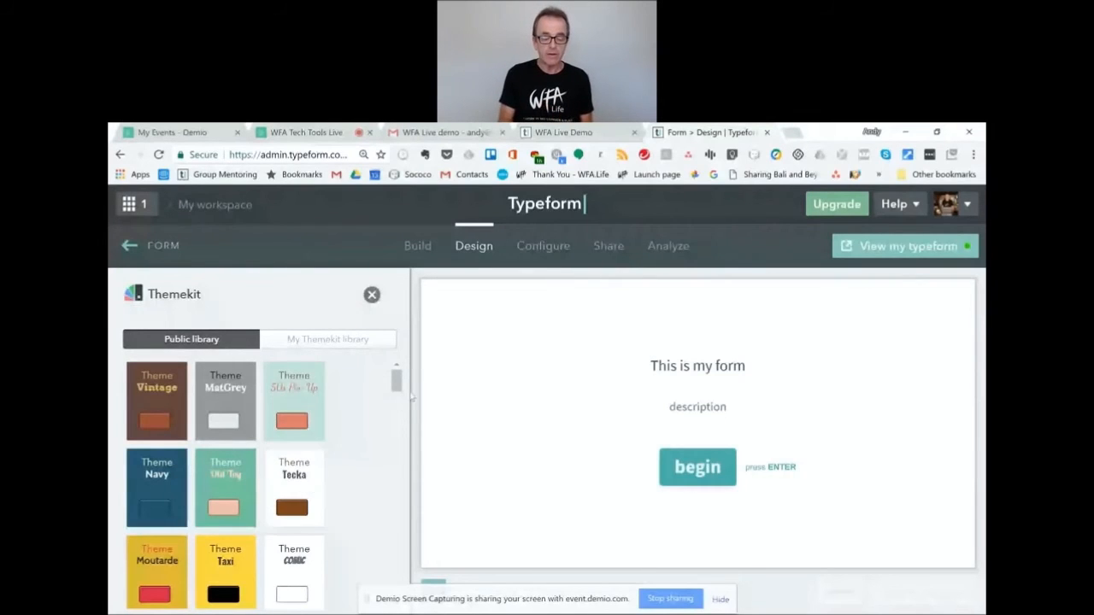
left_click_drag(398, 389, 399, 415)
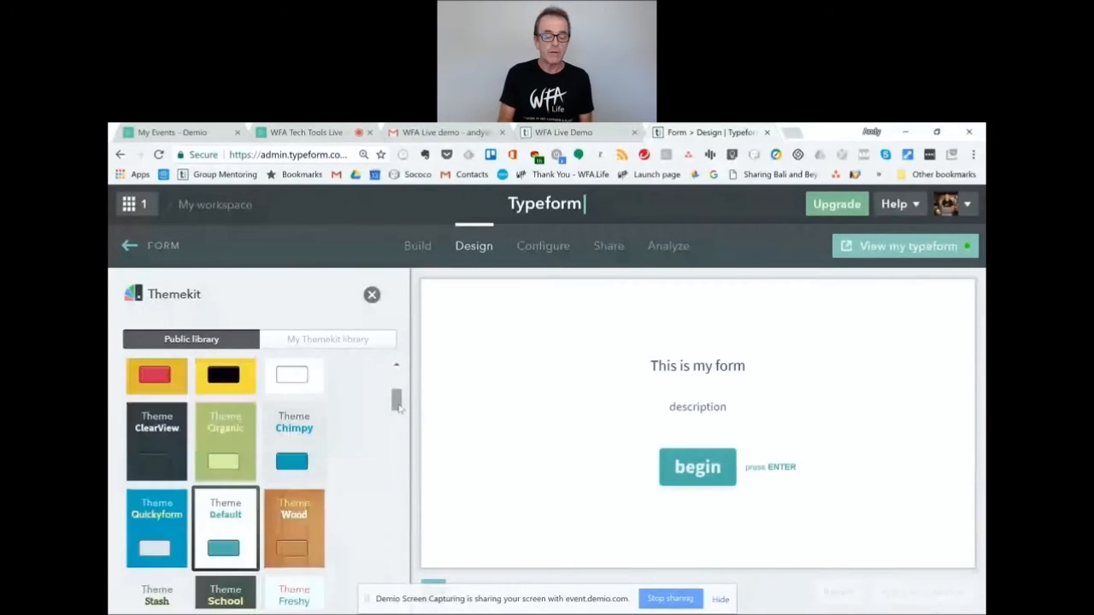
left_click(235, 437)
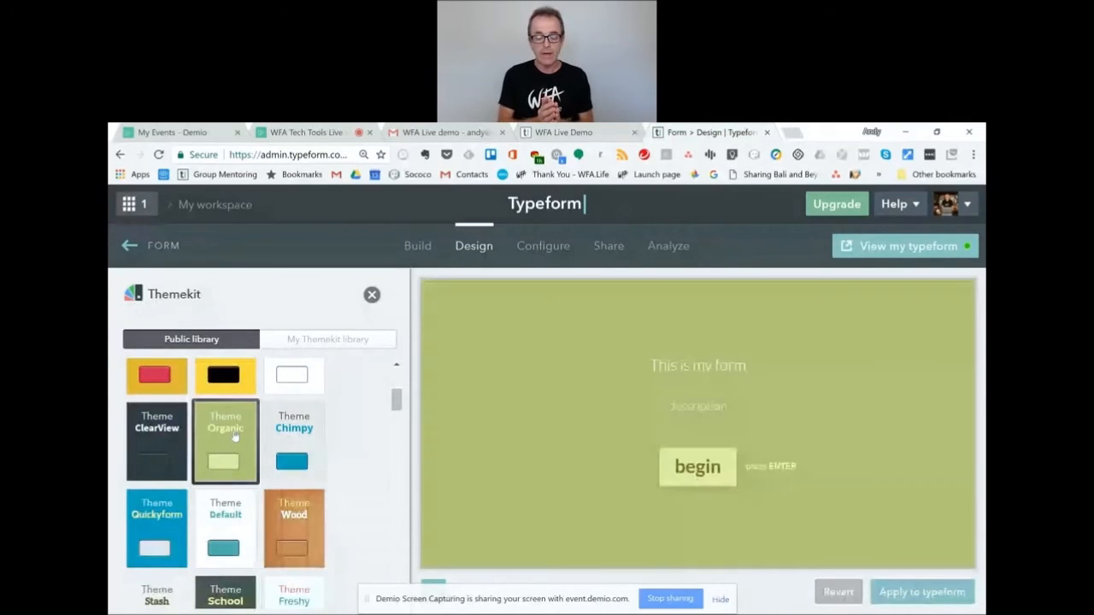
left_click_drag(394, 406, 388, 438)
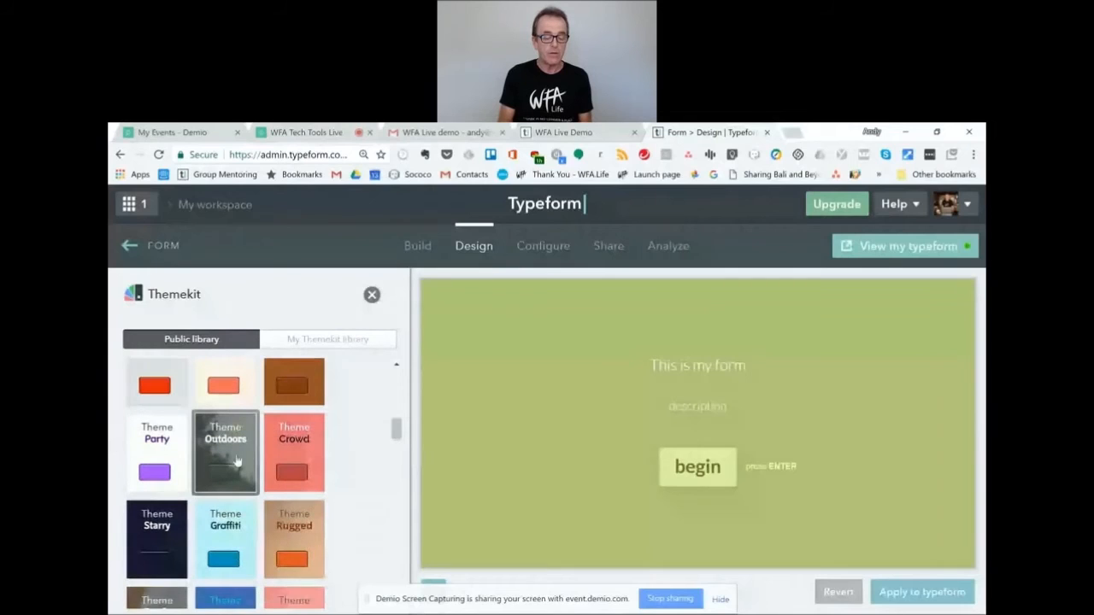
left_click(237, 461)
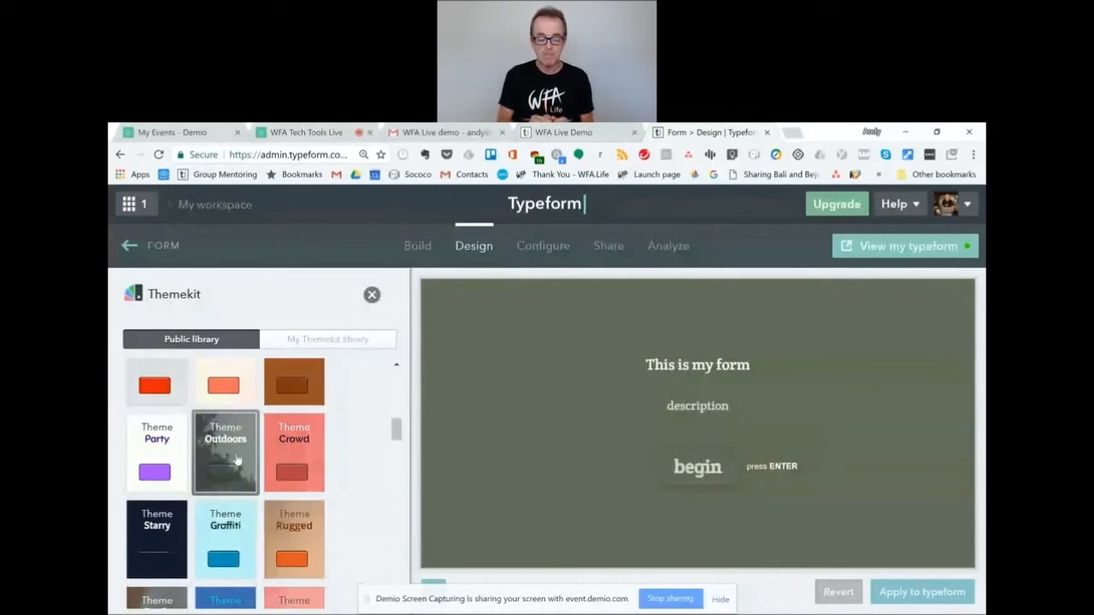
left_click(903, 600)
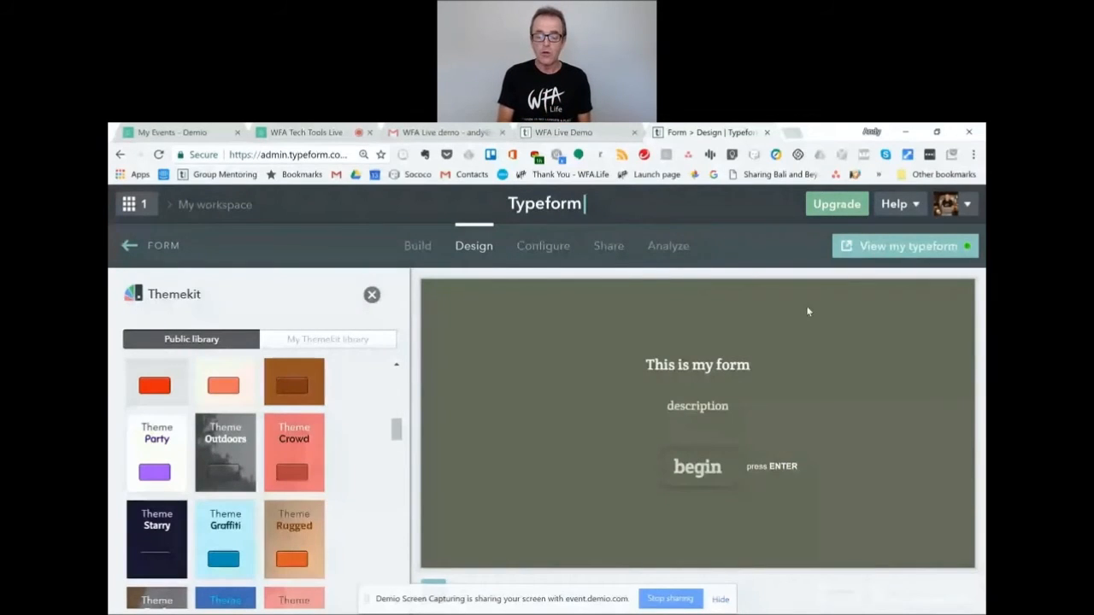
left_click(884, 255)
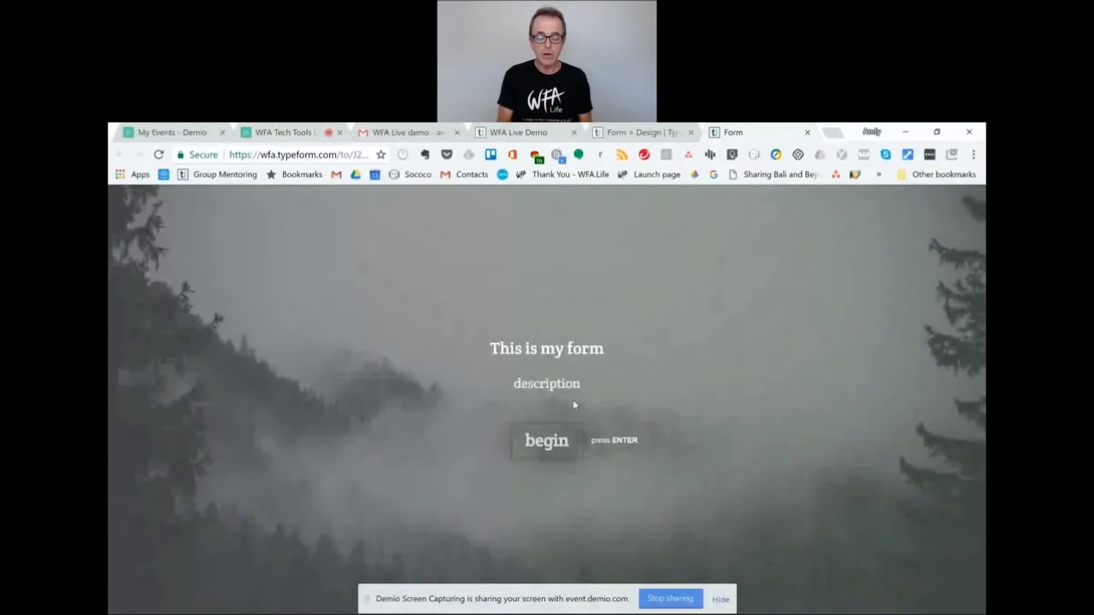
Step through the live form's Name, email and which days questions, then close the preview tab.
left_click(547, 441)
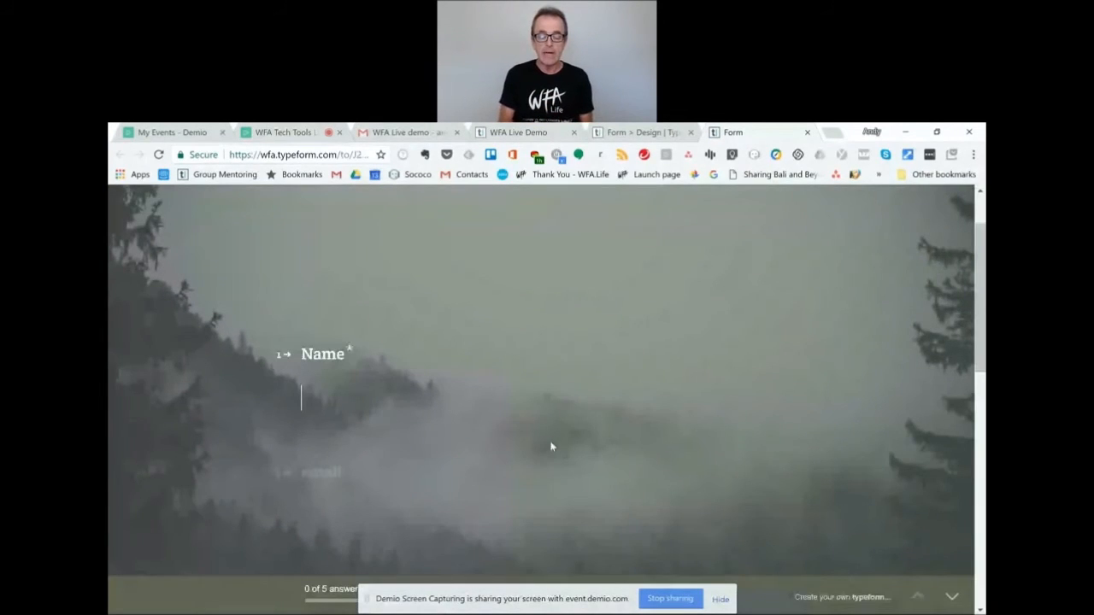
left_click(952, 598)
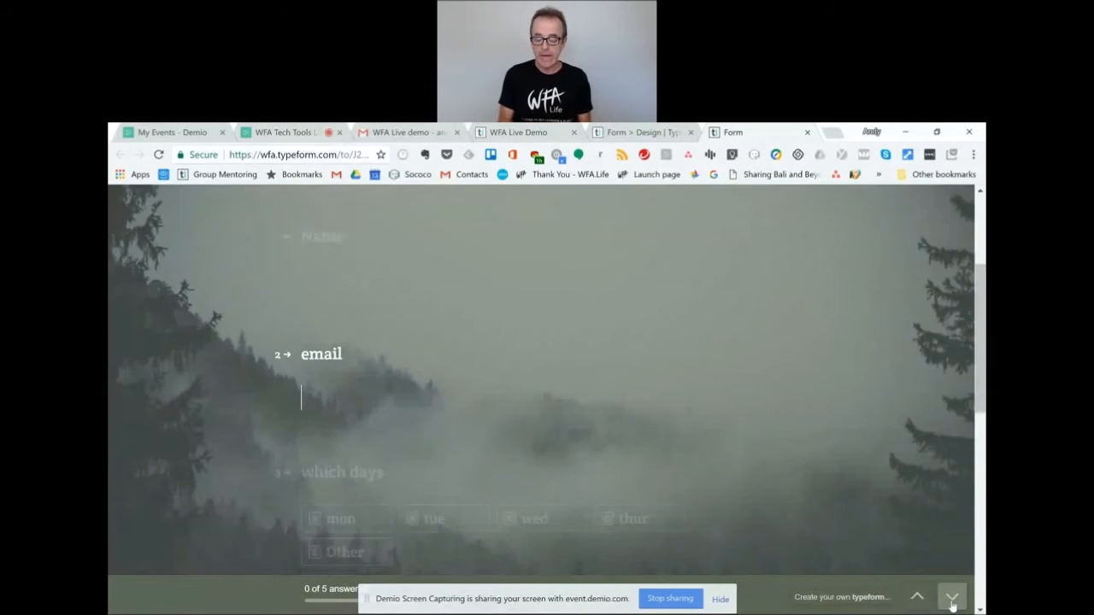
left_click(953, 604)
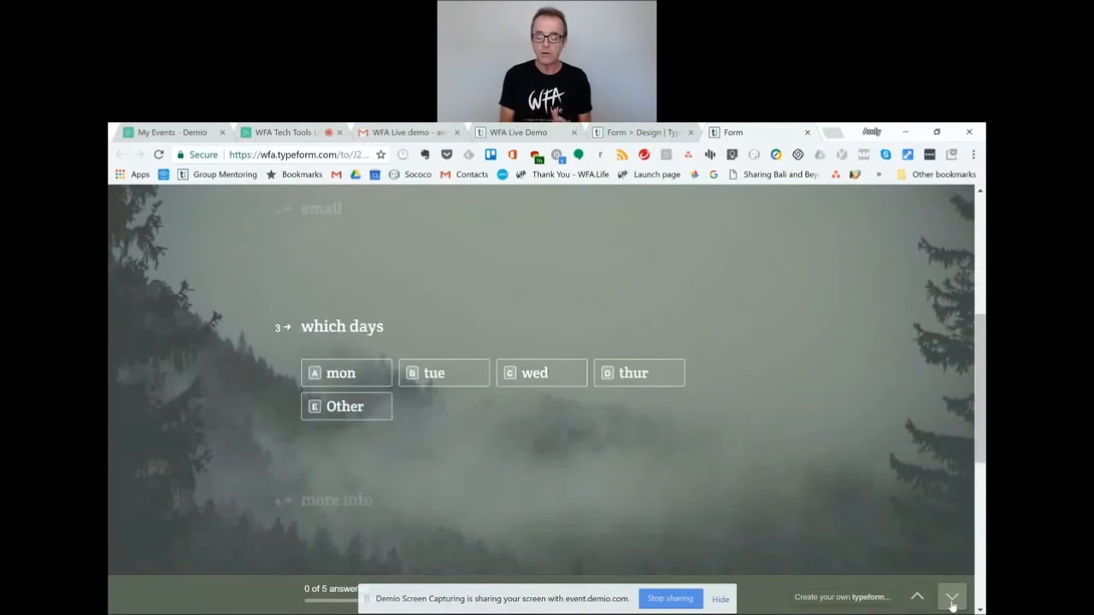
left_click(917, 596)
left_click(953, 602)
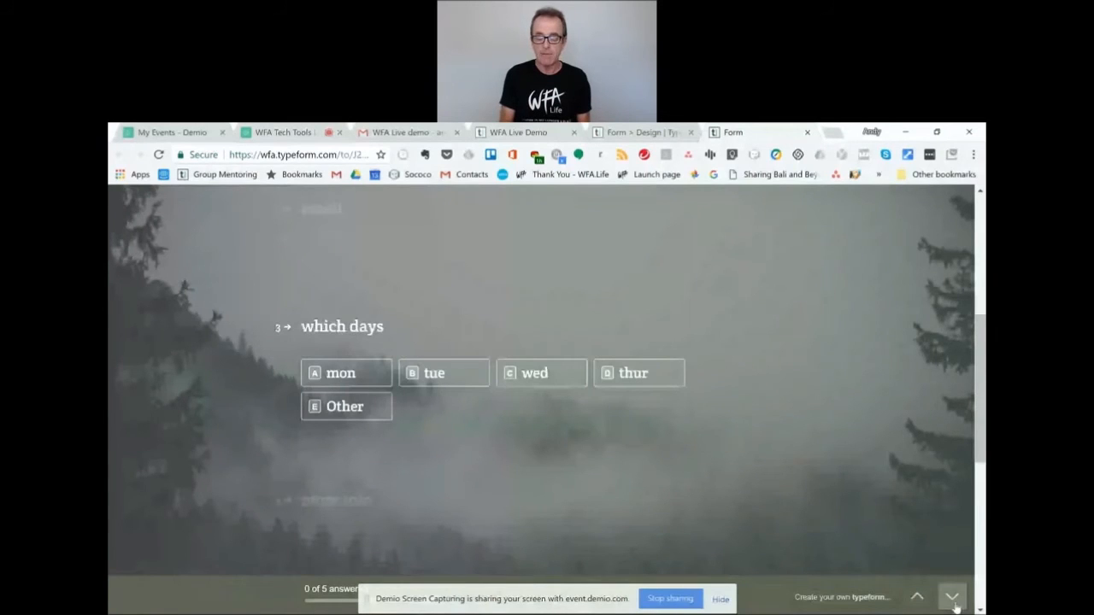
left_click(917, 596)
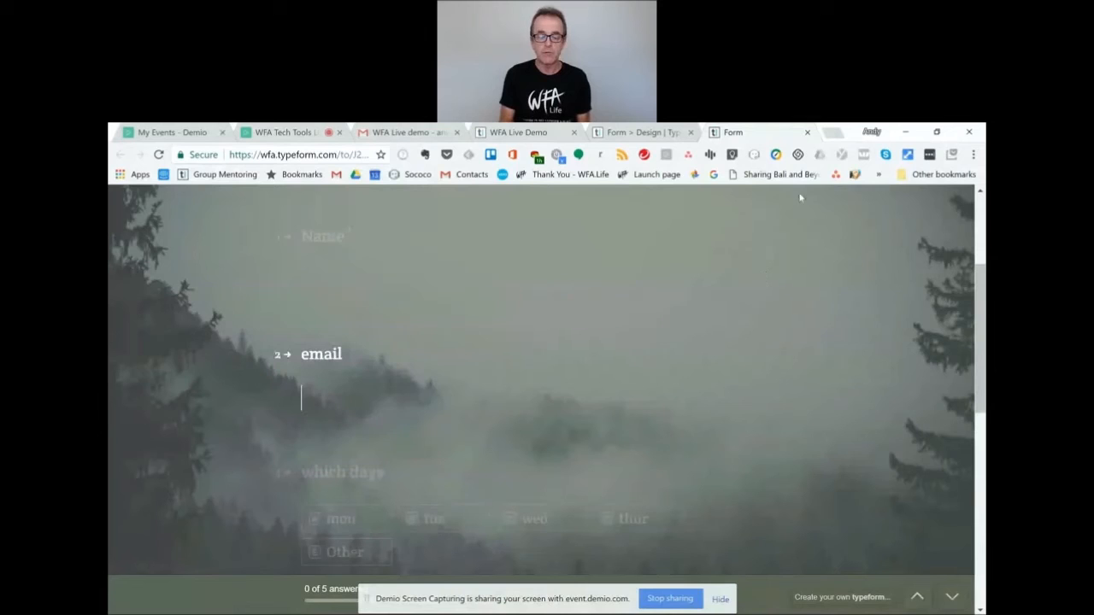
left_click(807, 133)
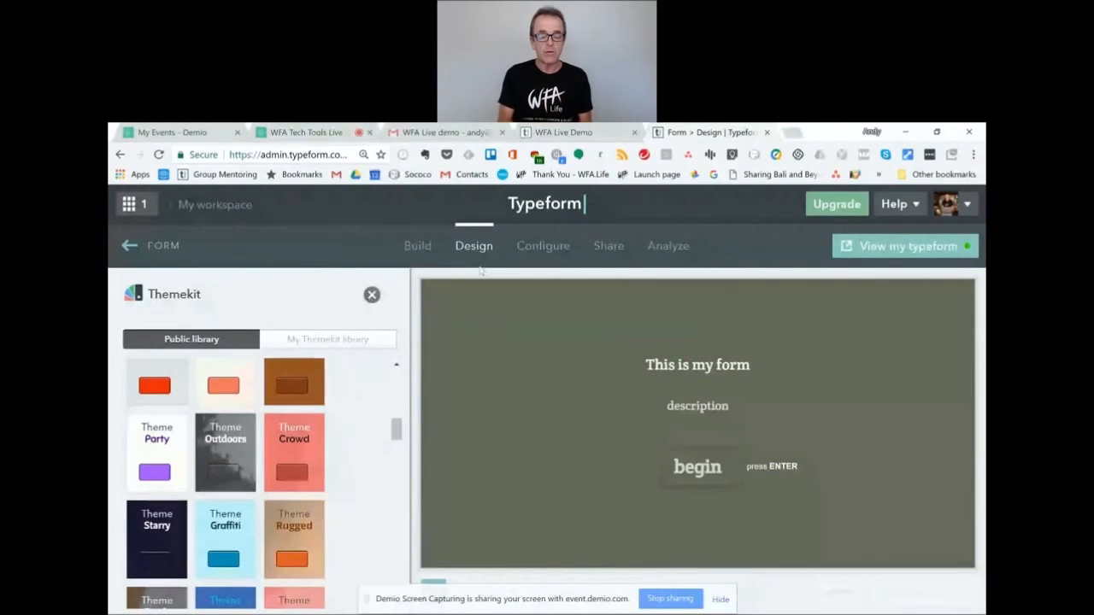
Go to Configure, then Share, to display the form's public link and sharing options.
left_click(549, 250)
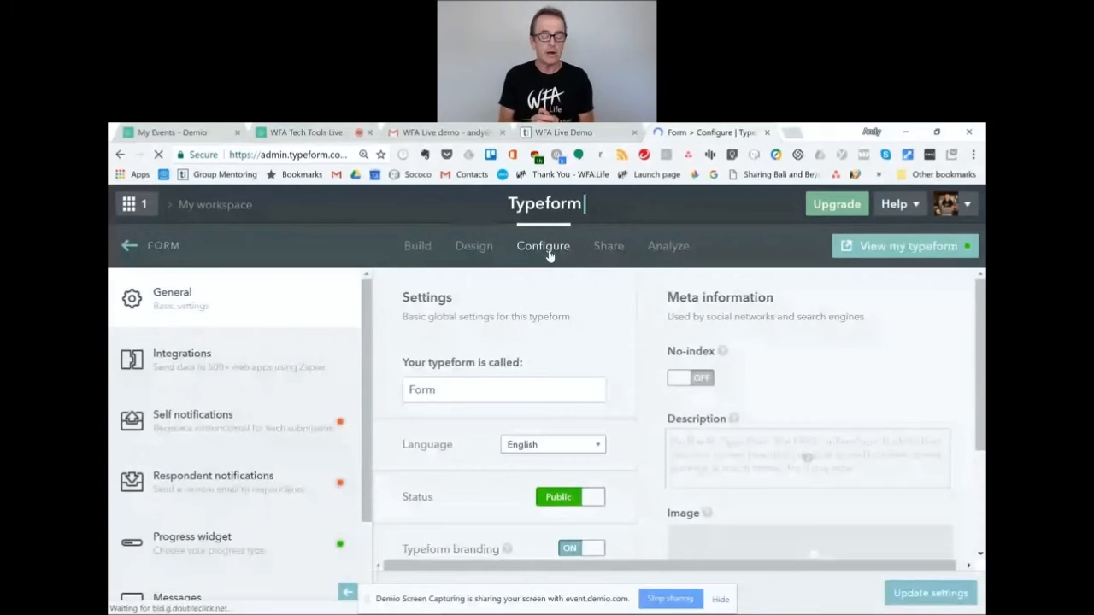
left_click(603, 249)
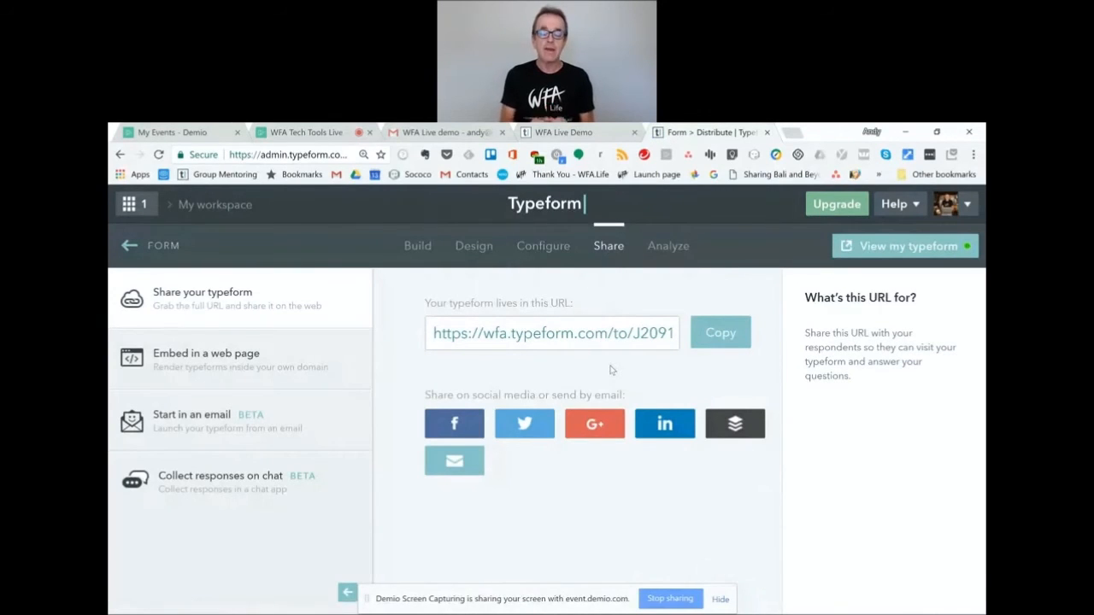
Copy the typeform URL, then view Analyze metrics showing 1 visit and 0 responses.
left_click(722, 337)
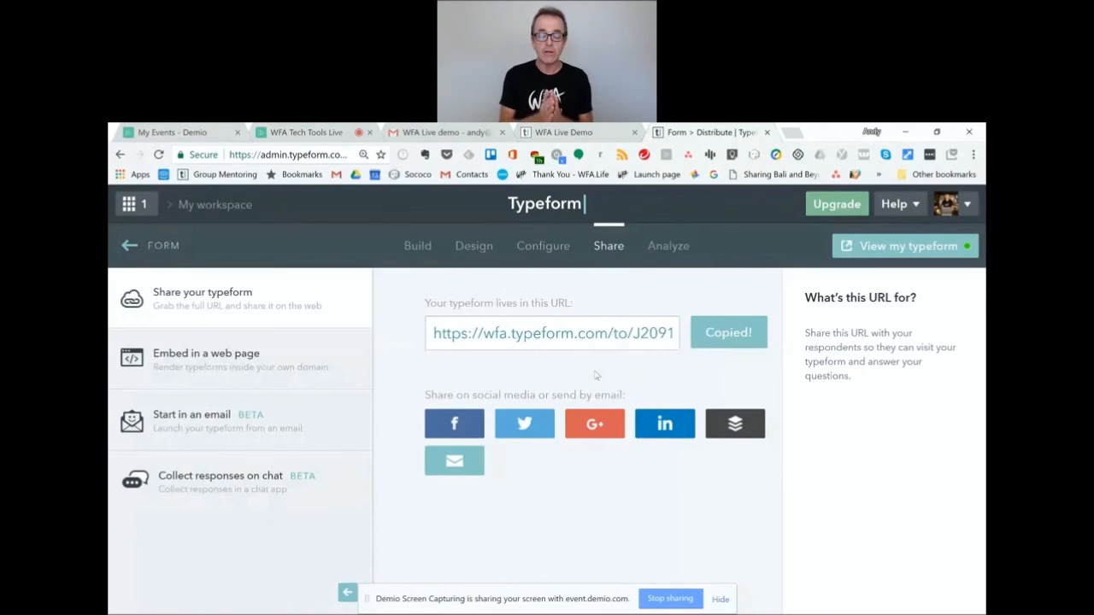
left_click(678, 246)
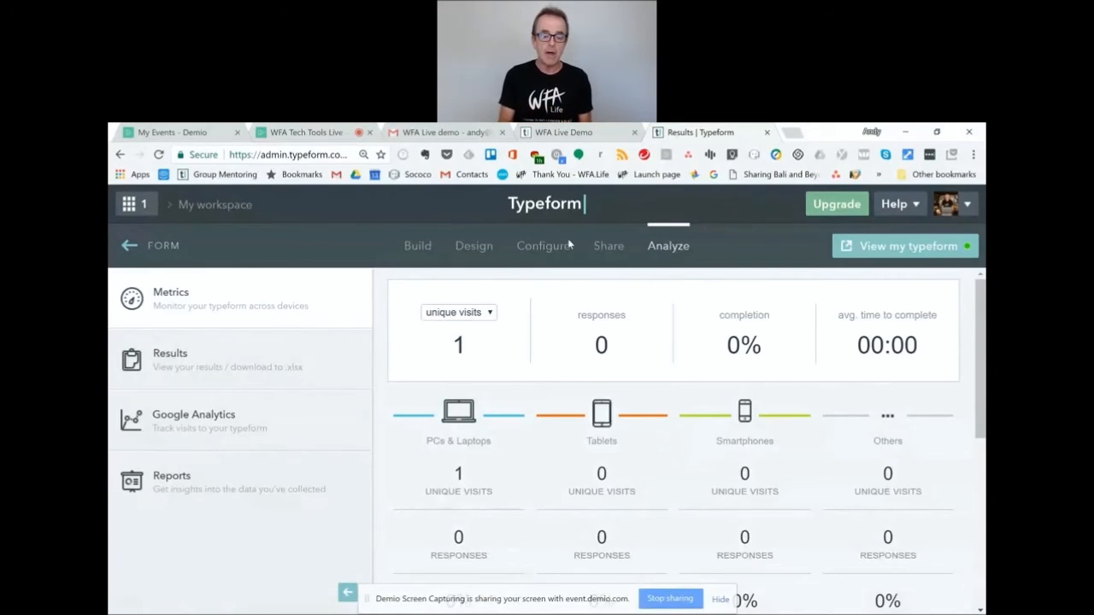
Open the 'Typeform: New response for WFA Live Demo' email thread and expand the 10:28 response.
left_click(434, 134)
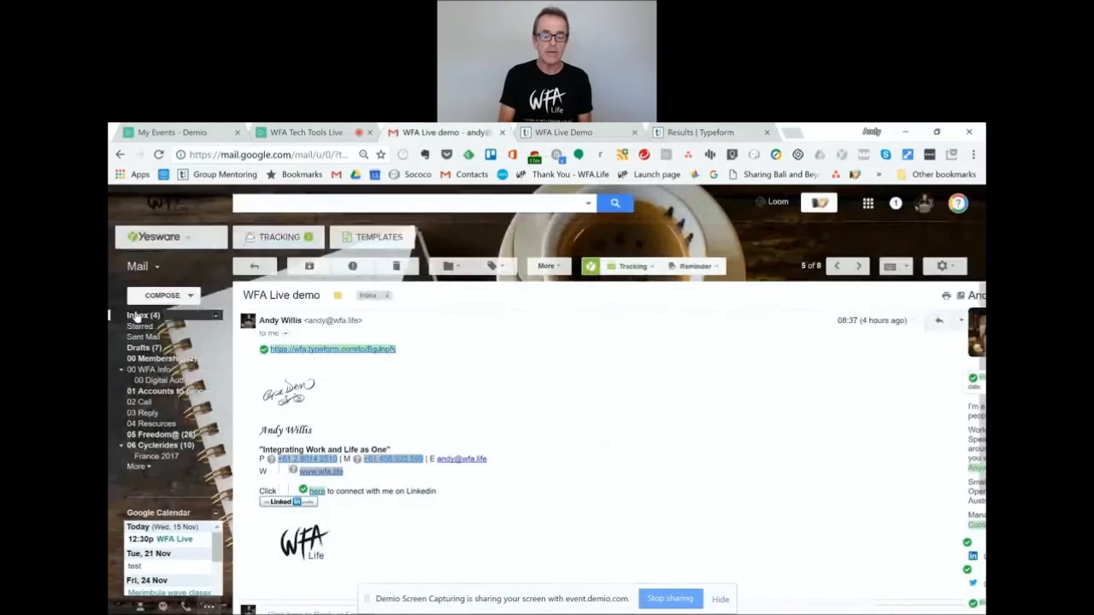
left_click(137, 316)
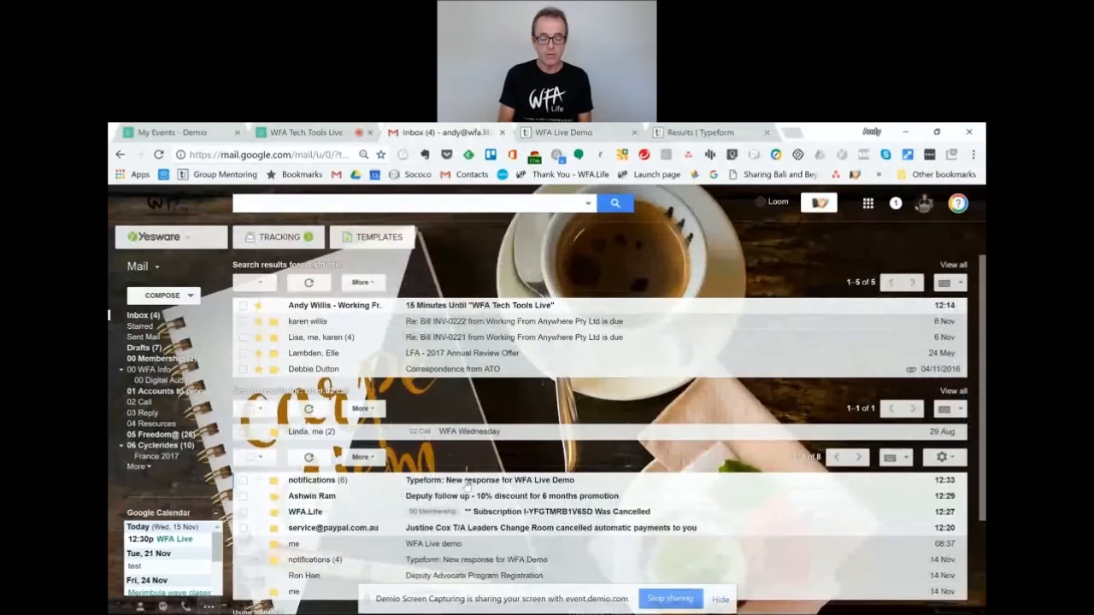
left_click(467, 481)
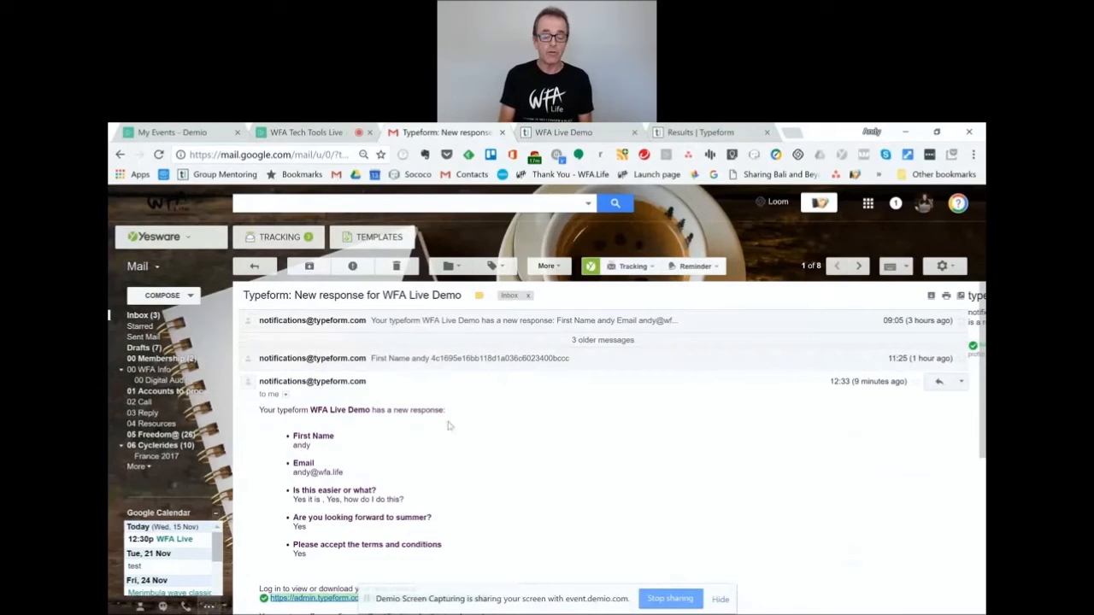
left_click(416, 365)
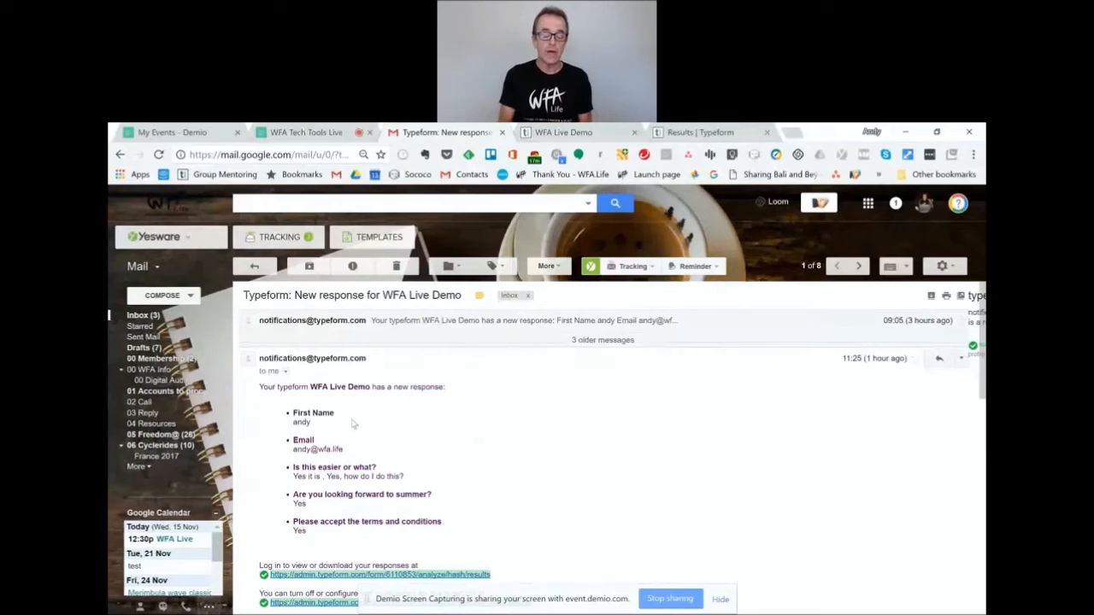
left_click(418, 341)
left_click(417, 368)
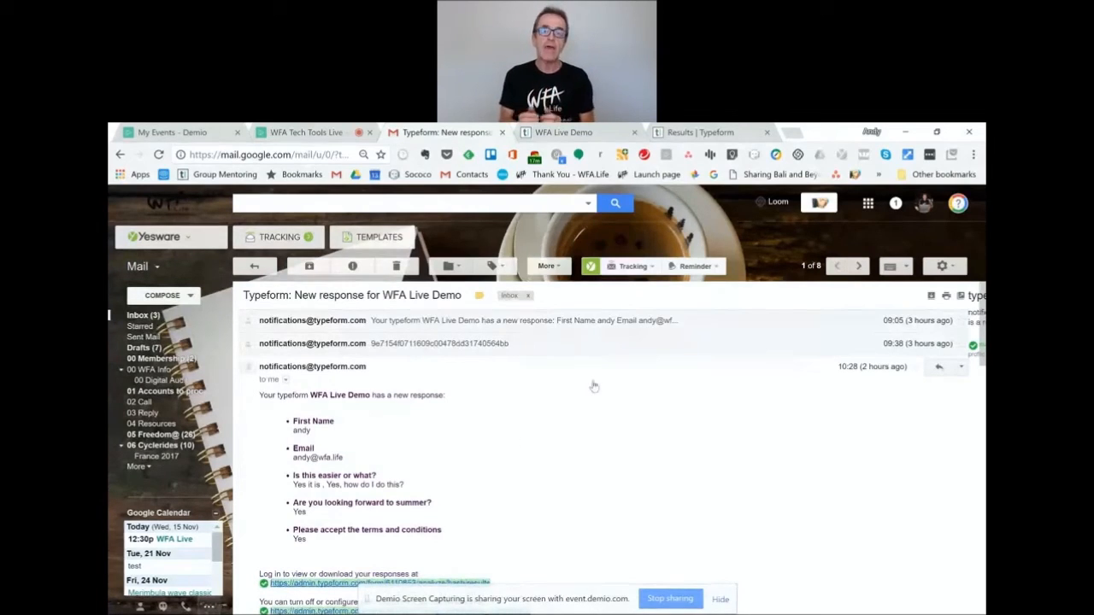
Return to My workspace, open the WFA Digital Audit form, and go to its Analyze section.
left_click(684, 134)
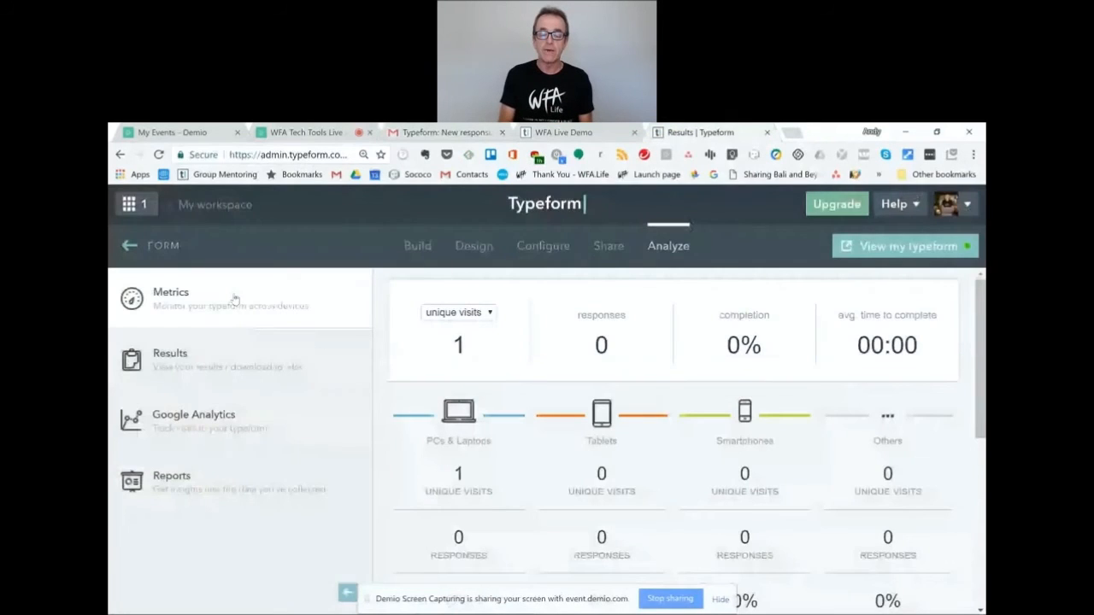
left_click(131, 247)
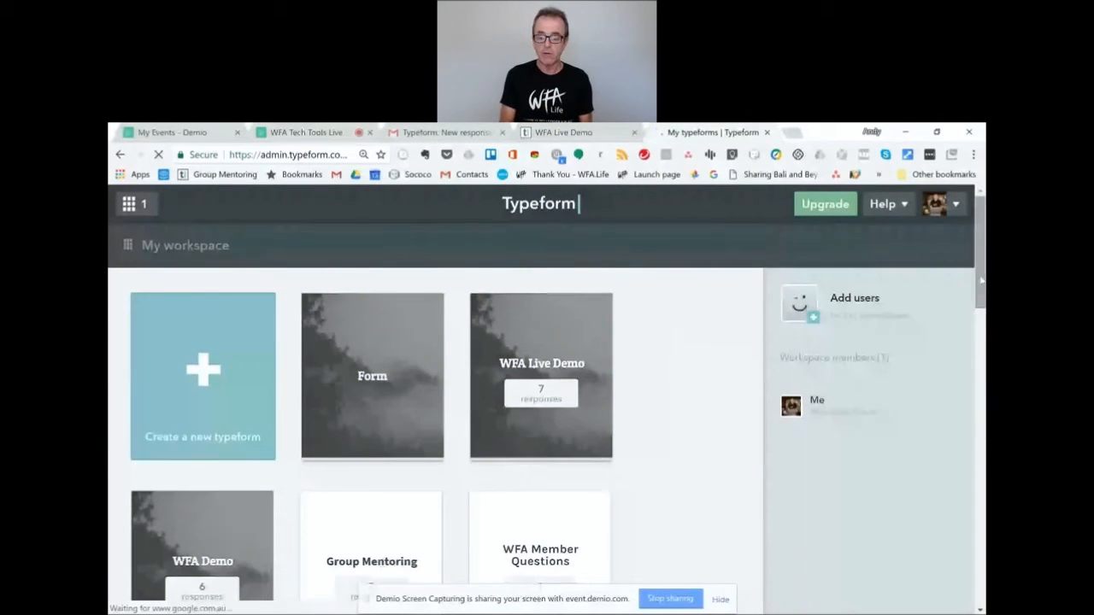
left_click_drag(981, 281, 971, 375)
left_click(198, 382)
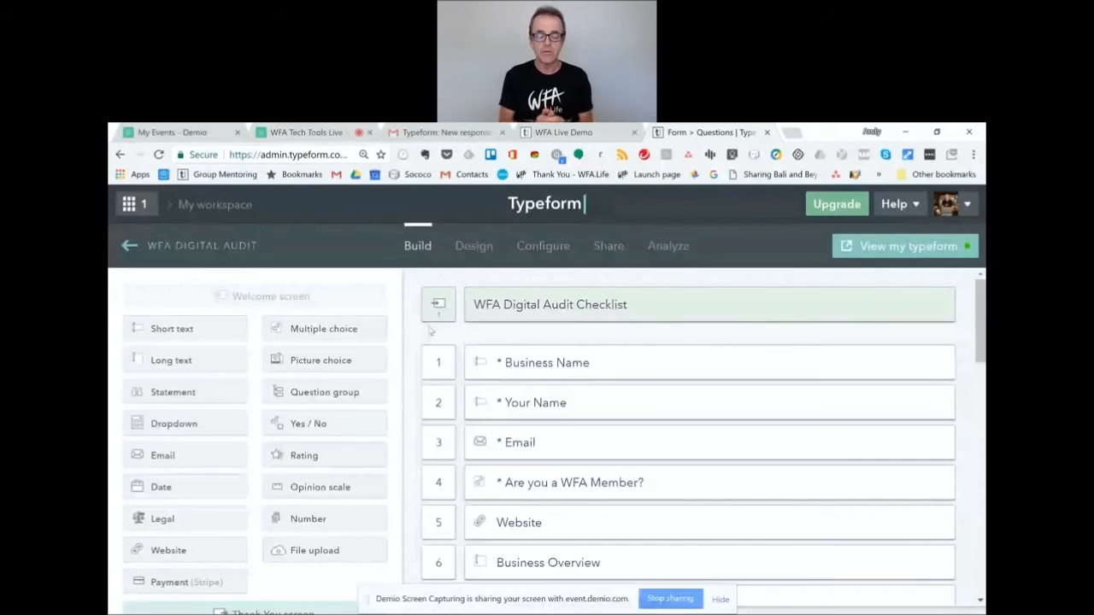
left_click(669, 246)
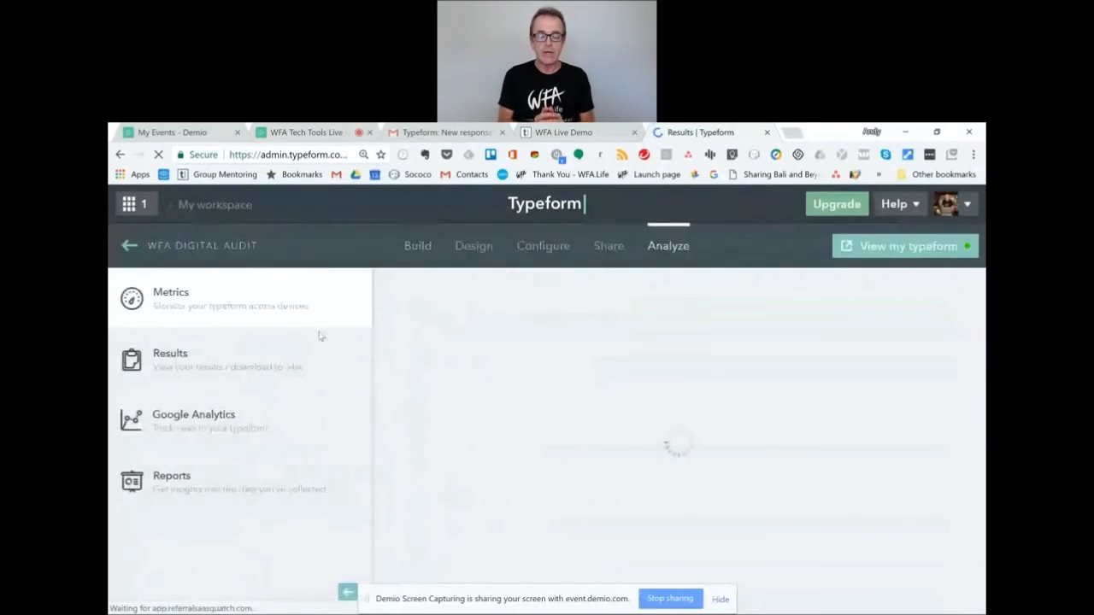
Scroll through the WFA Digital Audit responses table, then show the General report charts.
left_click(247, 356)
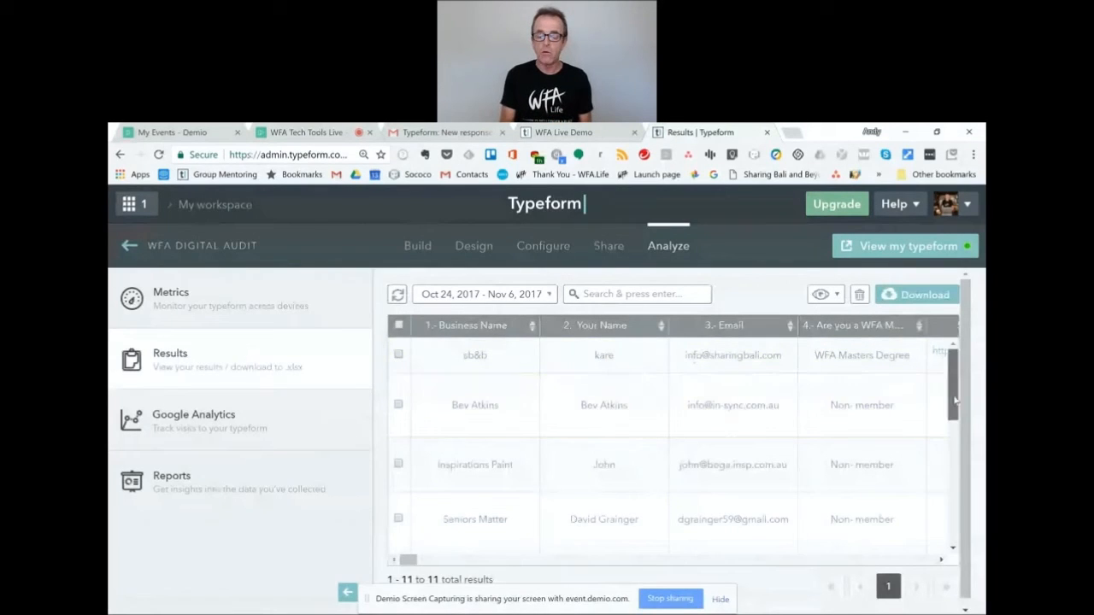
left_click_drag(955, 400, 953, 445)
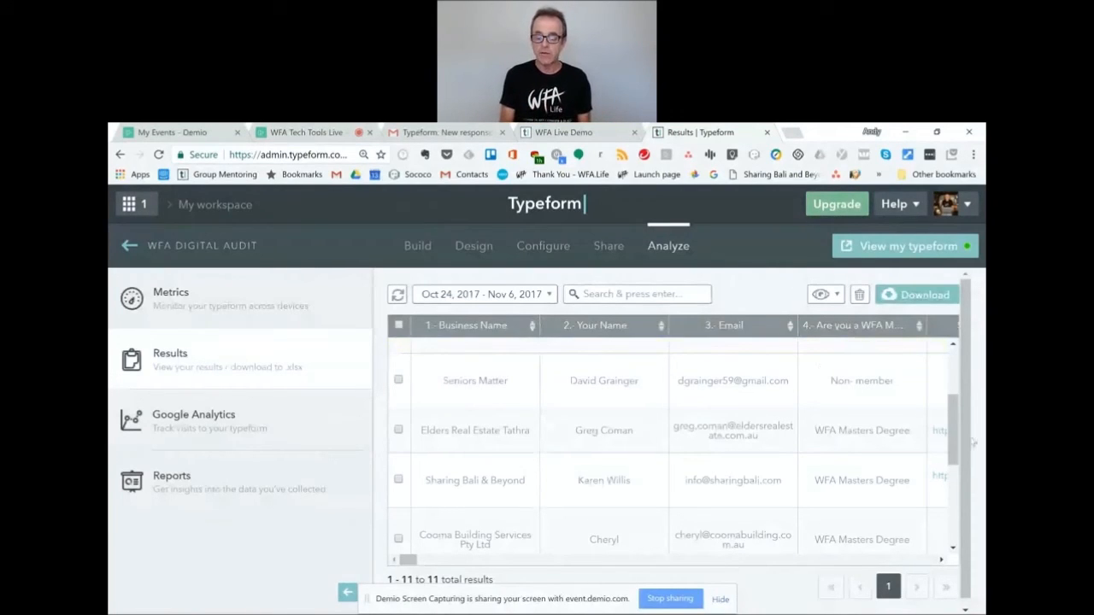
left_click_drag(953, 444, 949, 507)
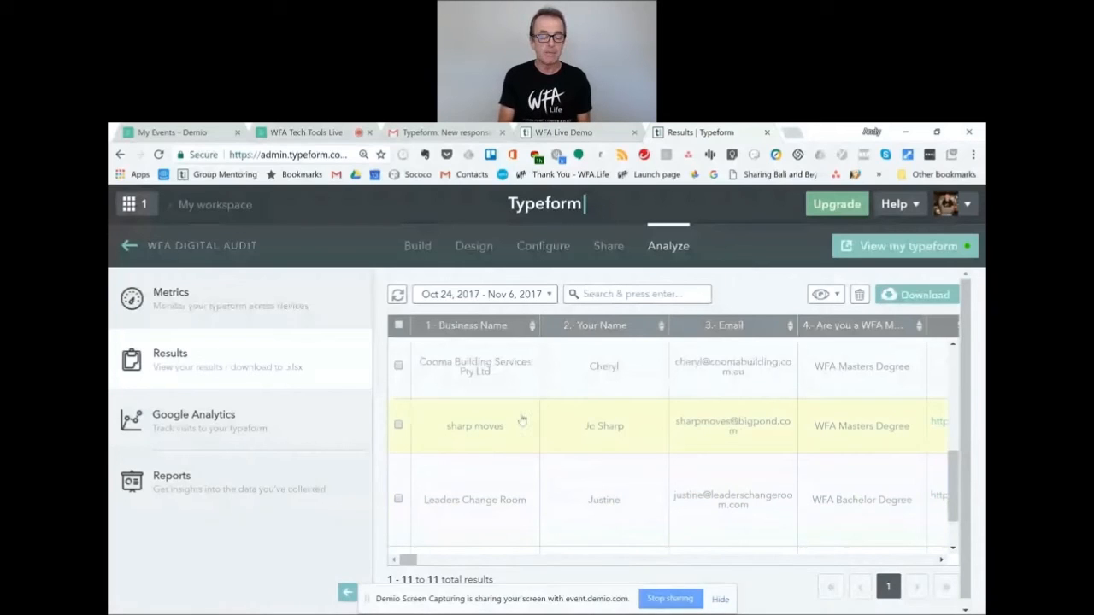
left_click(239, 475)
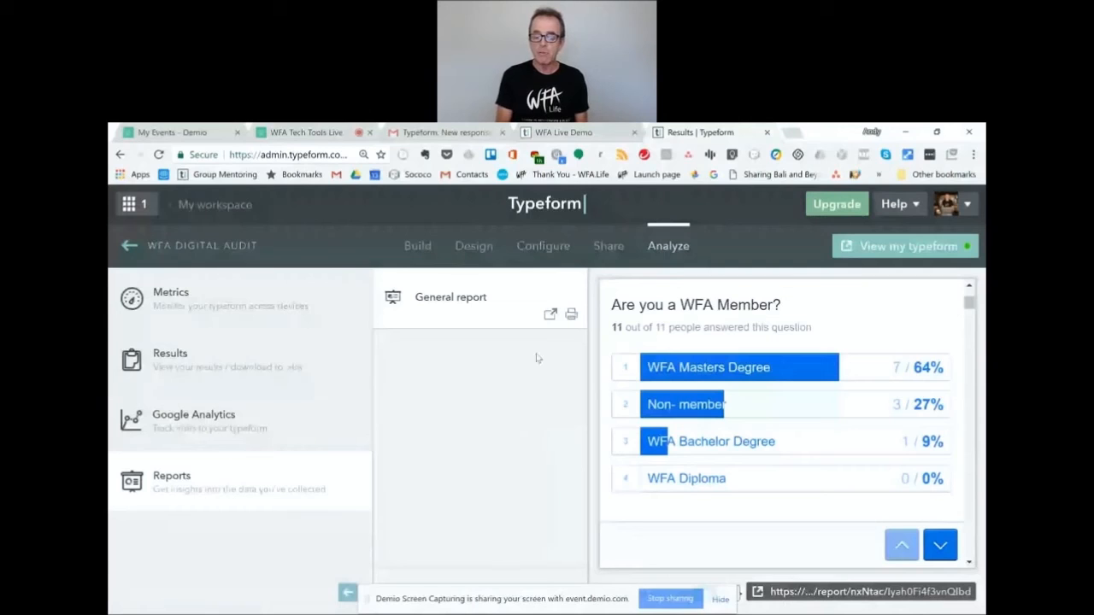
Open the WFA Digital Audit general report URL as a full page in a new tab.
left_click_drag(969, 304, 959, 431)
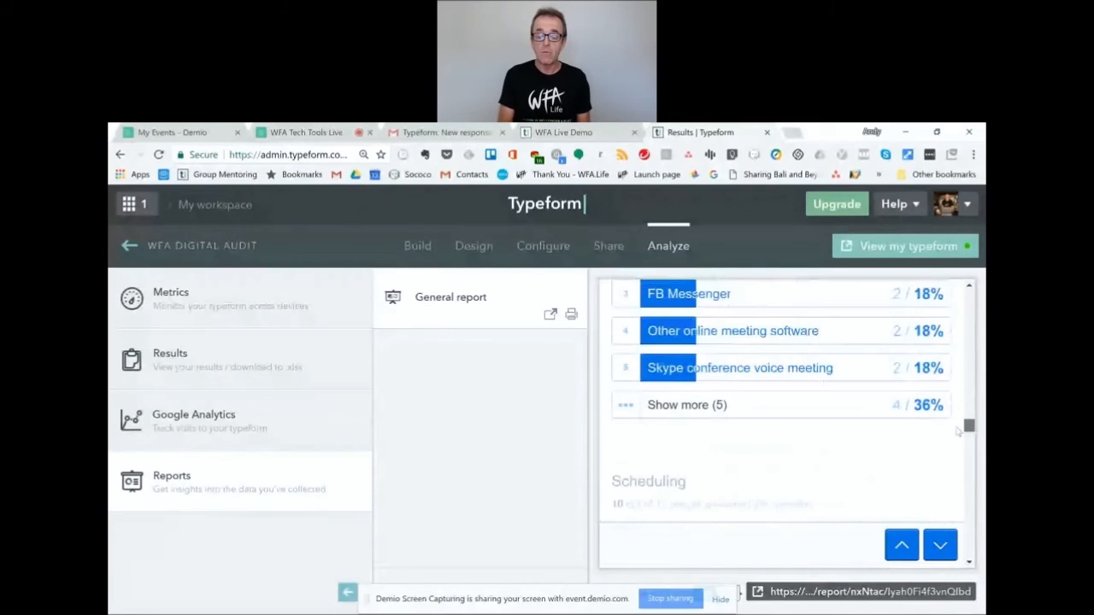
scroll(886, 481, "up", 1)
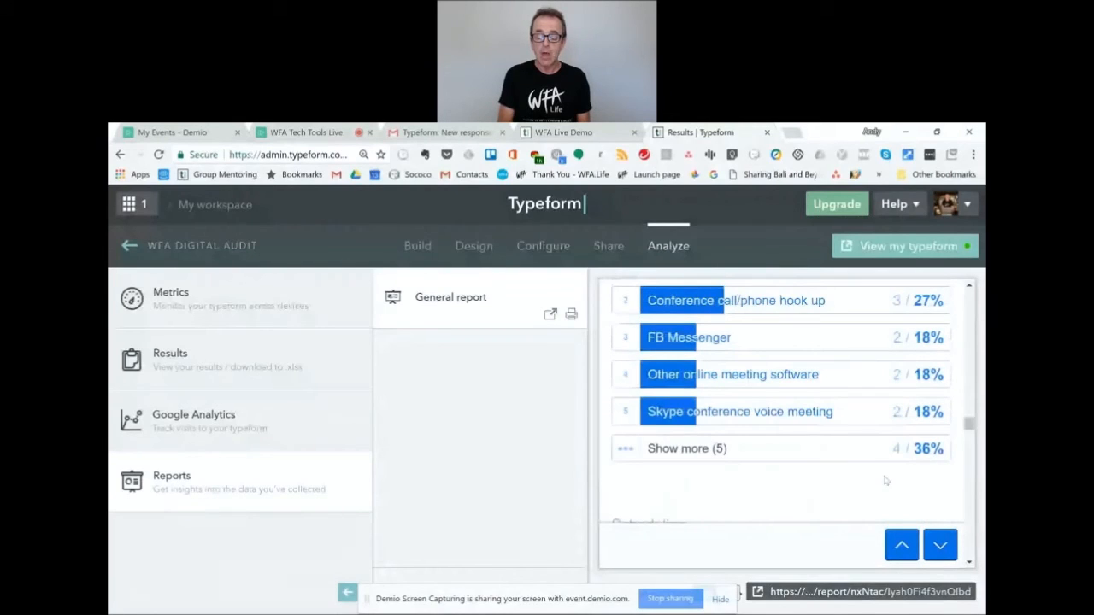
left_click(842, 594)
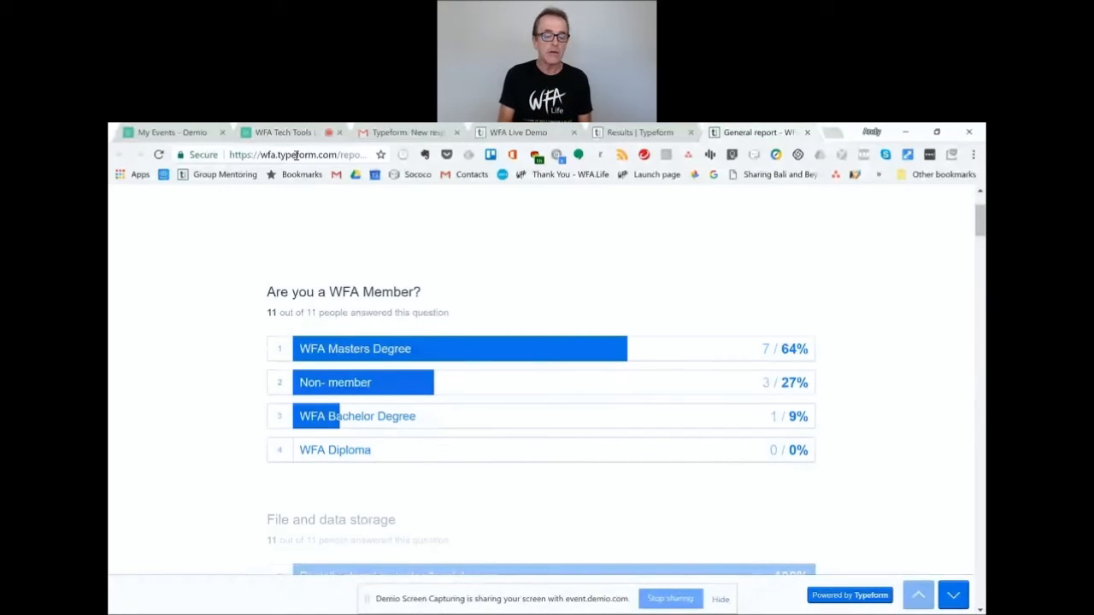
Review the full-page general report, then return to the WFA Tech Tools webinar tab.
left_click_drag(981, 227, 981, 253)
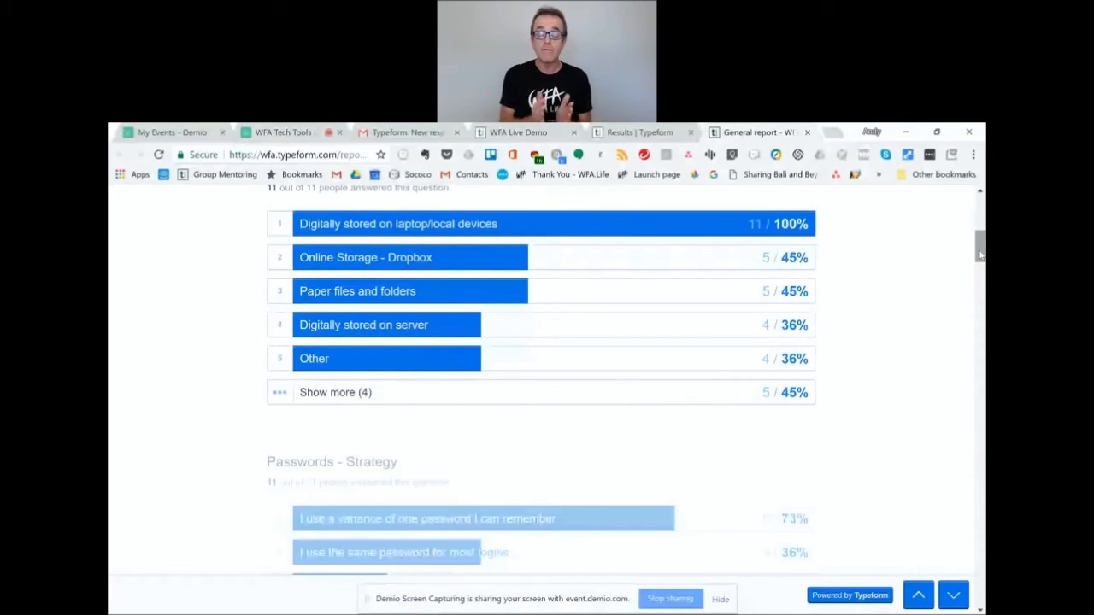
left_click_drag(981, 253, 981, 274)
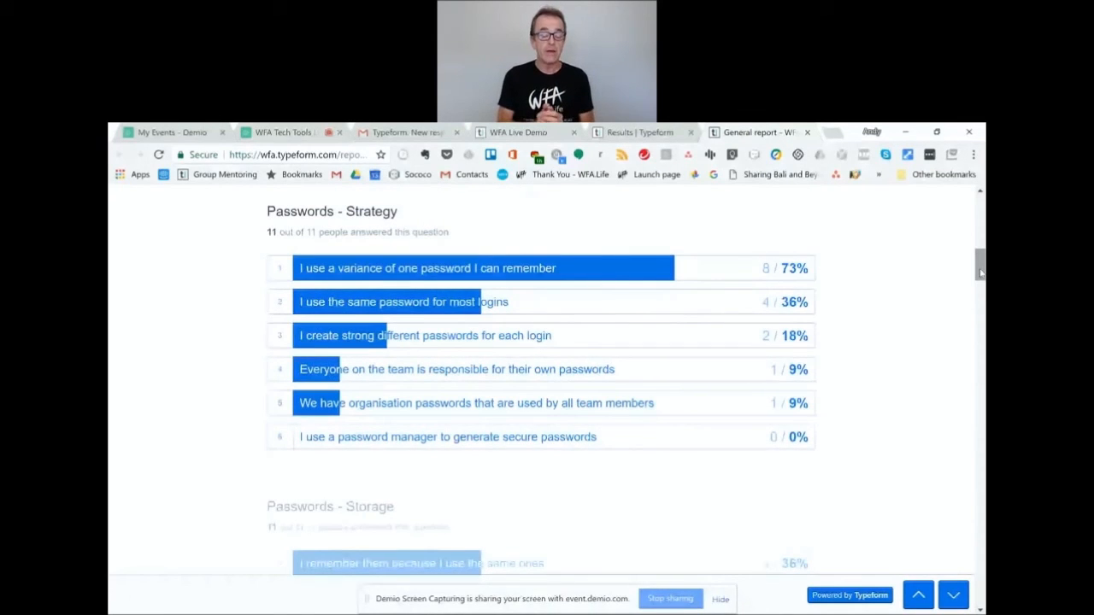
left_click_drag(981, 272, 981, 250)
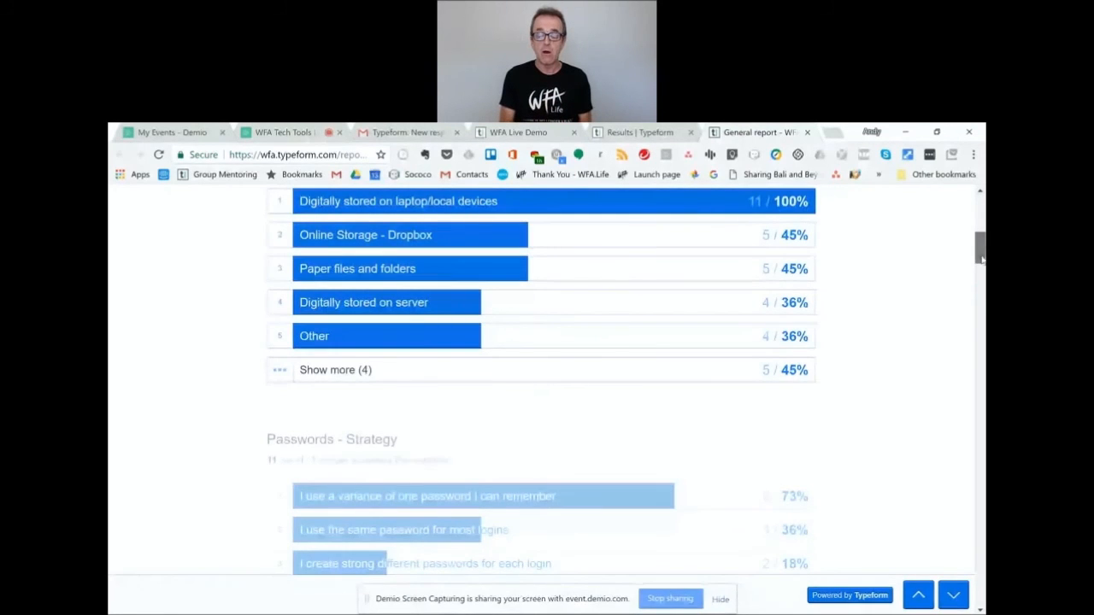
left_click_drag(982, 260, 981, 246)
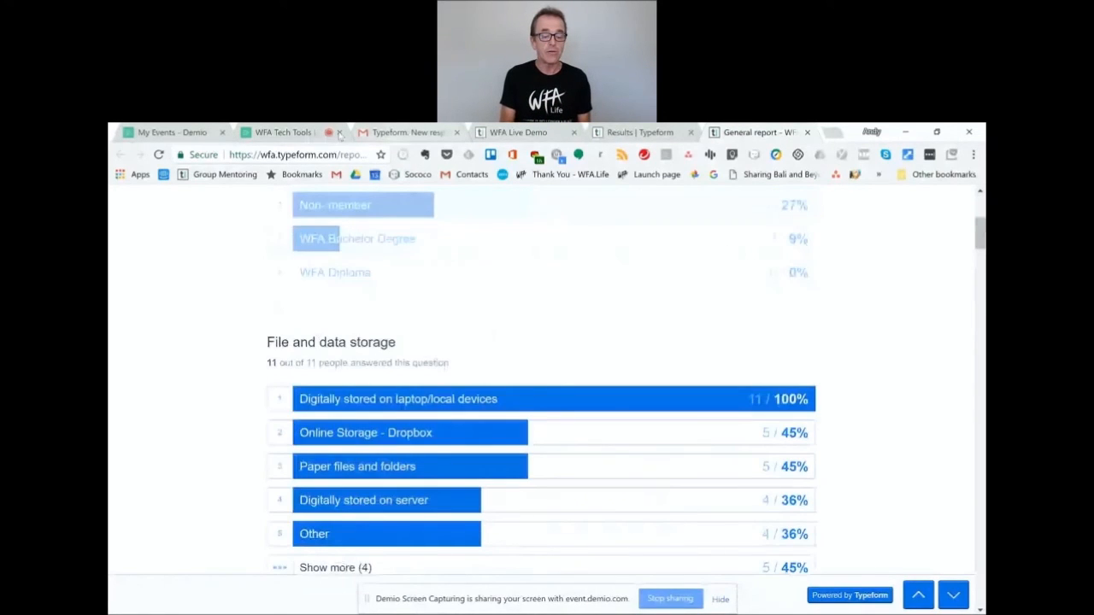
left_click(272, 134)
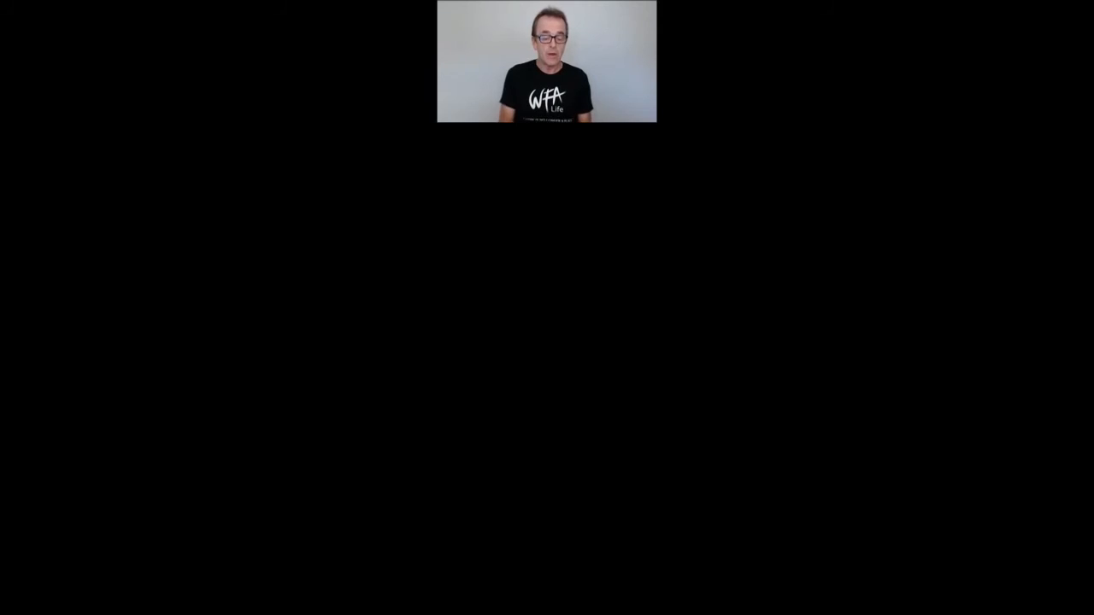